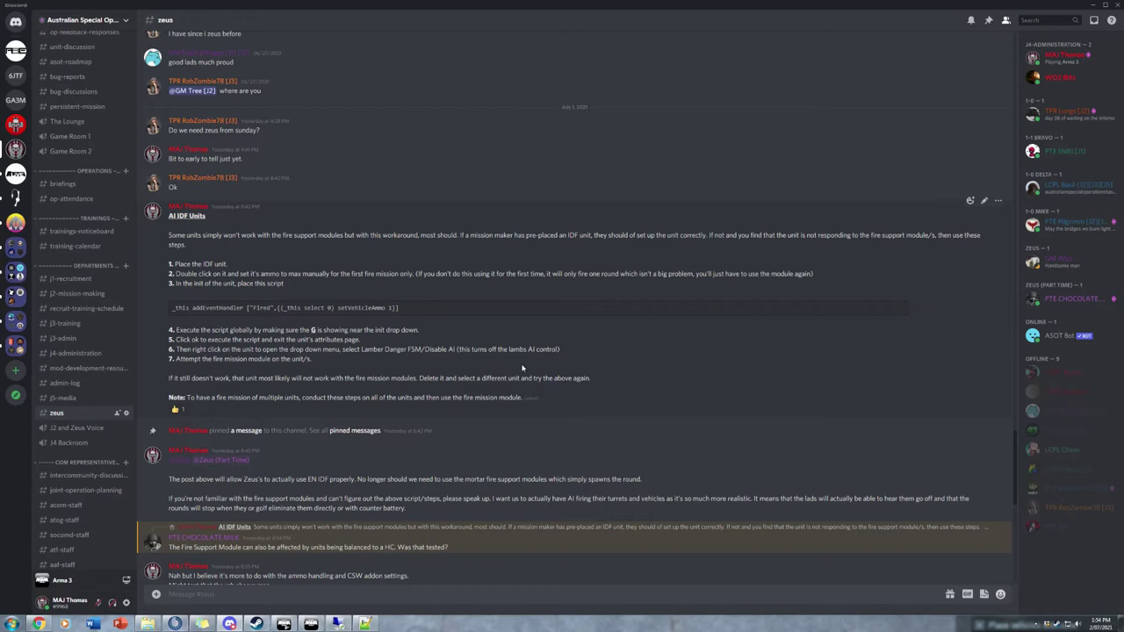
Step: Switch to Arma 3 and examine the D-30 howitzer group and the mortar group beside the runway
{"action": "key", "text": "alt+Tab"}
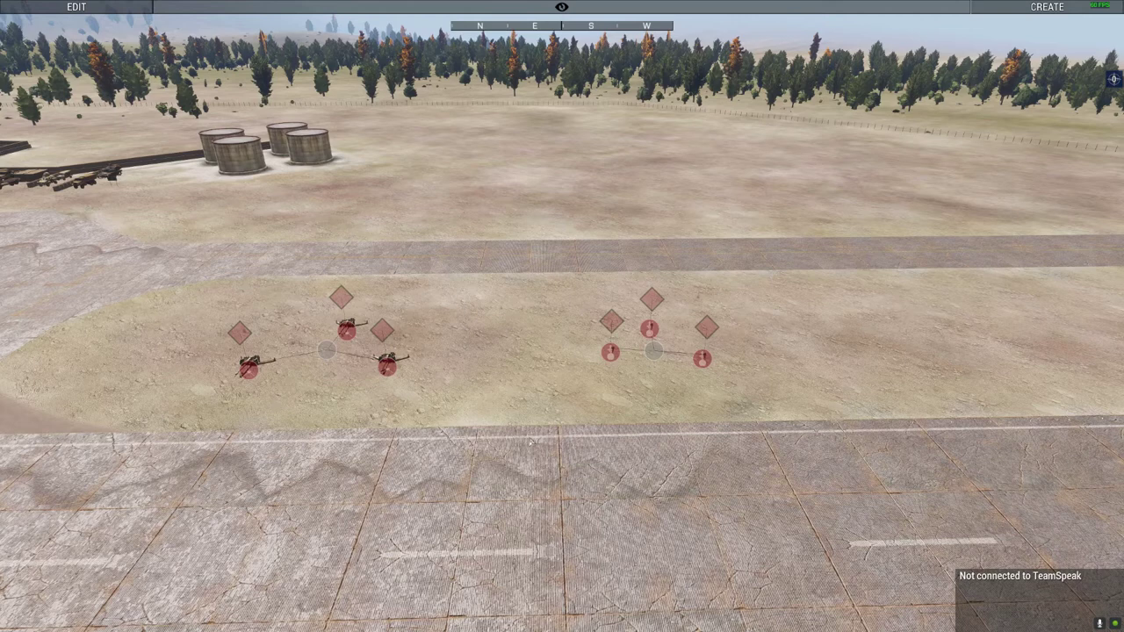
{"action": "key", "text": "w"}
{"action": "key", "text": "a"}
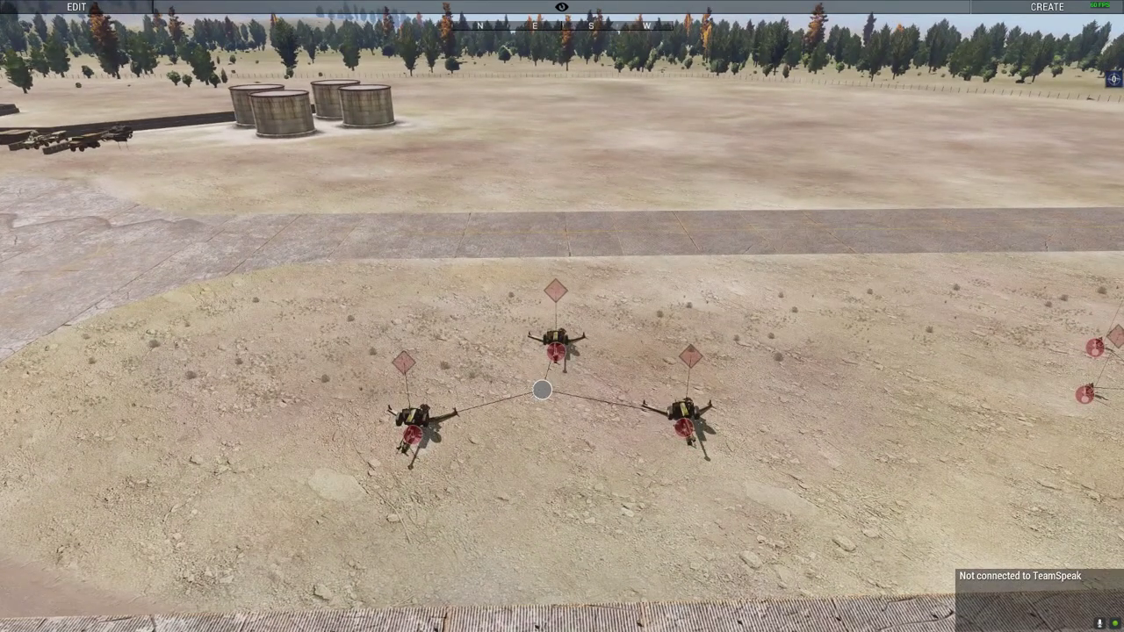
{"action": "key", "text": "d"}
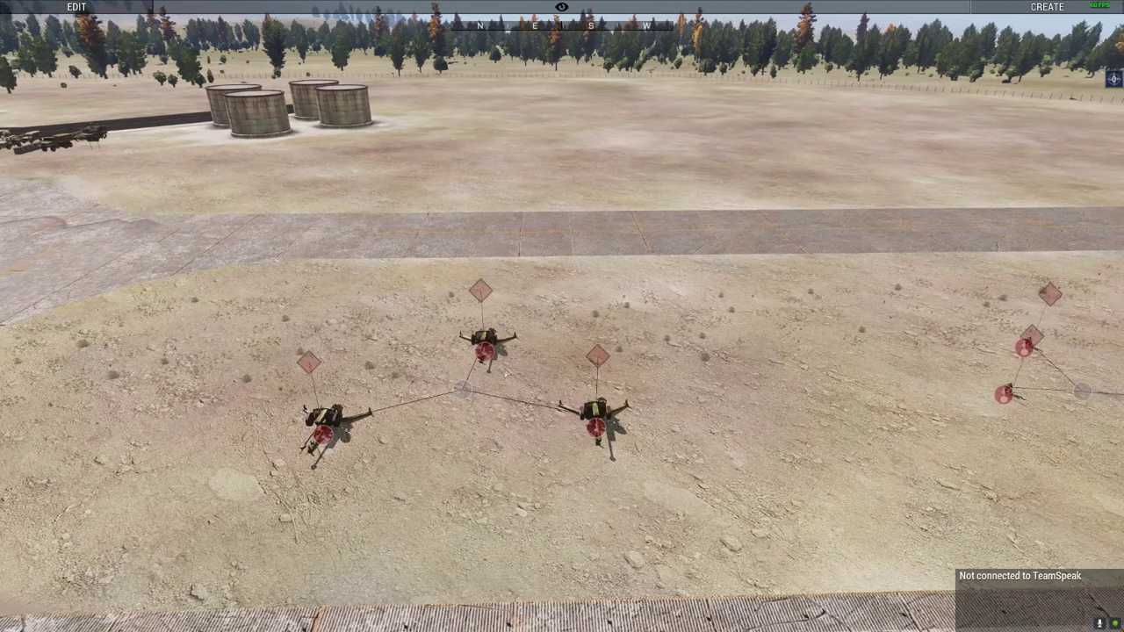
{"action": "key", "text": "d"}
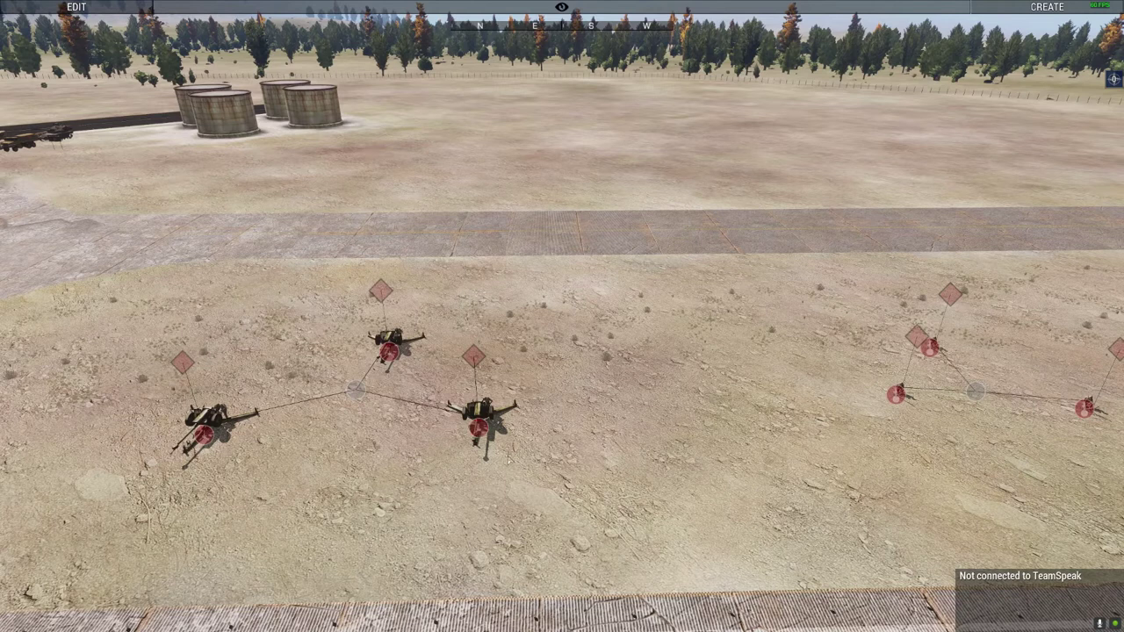
{"action": "key", "text": "s"}
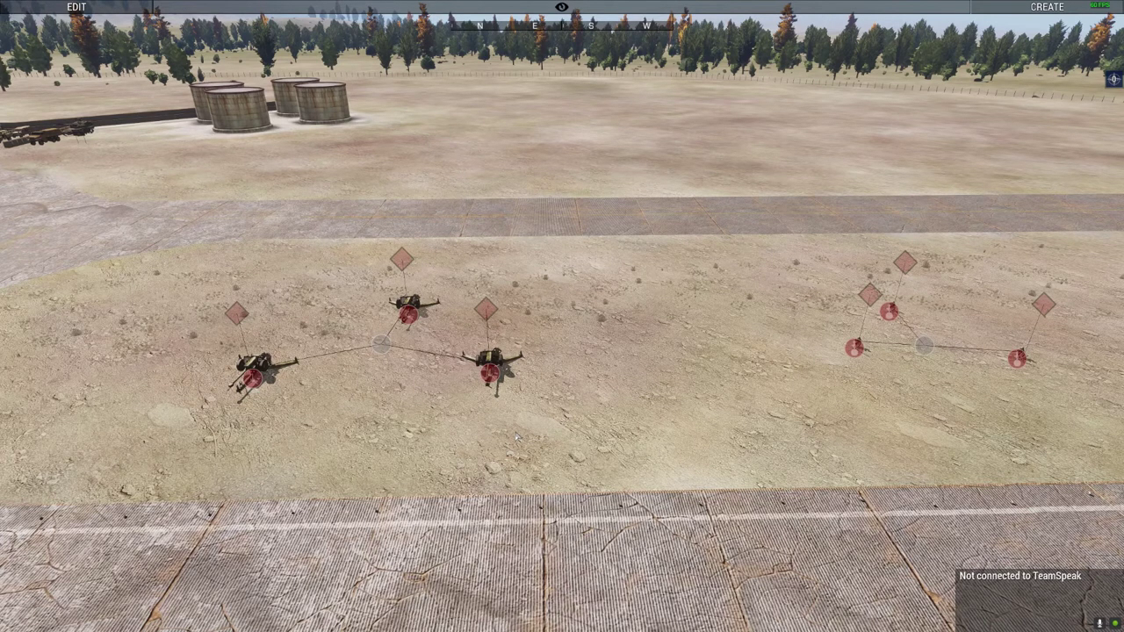
{"action": "key", "text": "d"}
{"action": "key", "text": "s"}
{"action": "key", "text": "a"}
{"action": "key", "text": "r"}
Step: Place a Create Target fire support module on the map at the village north of the airfield, named Target Alpha with no laser target
{"action": "key", "text": "F3"}
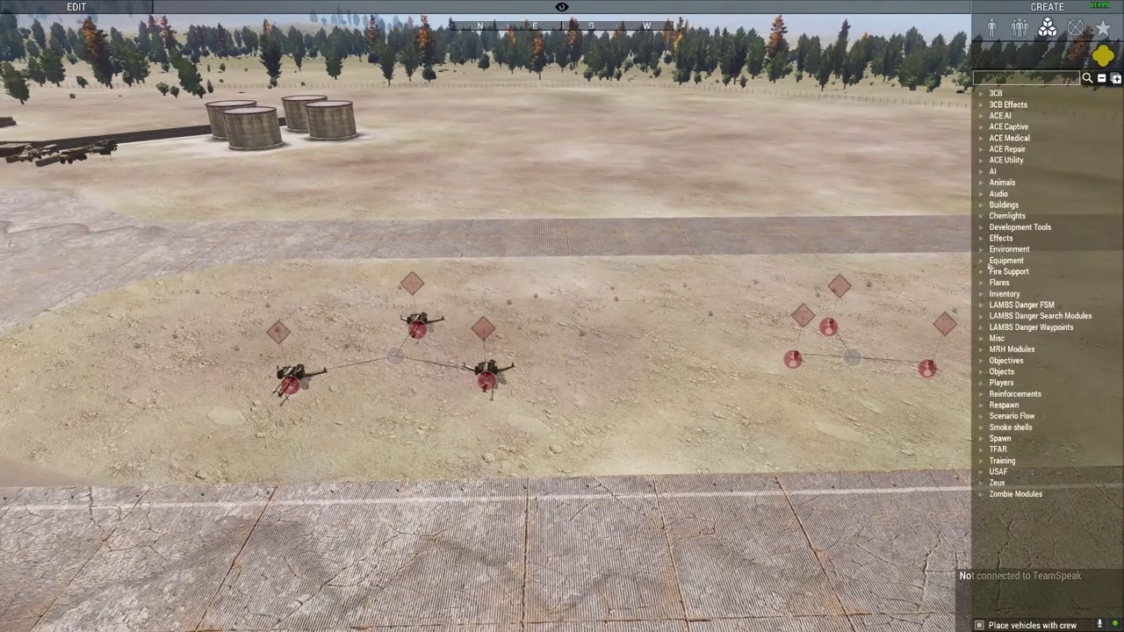
{"action": "left_click", "coordinate": [981, 273]}
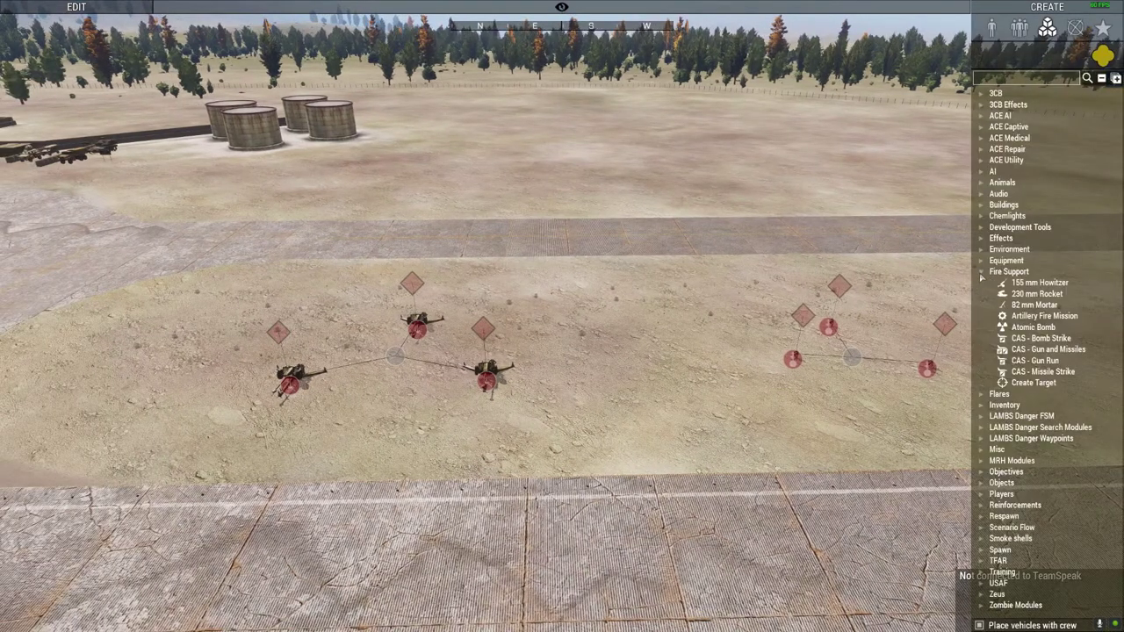
{"action": "key", "text": "m"}
{"action": "scroll", "coordinate": [733, 347], "scroll_direction": "down", "scroll_amount": 5}
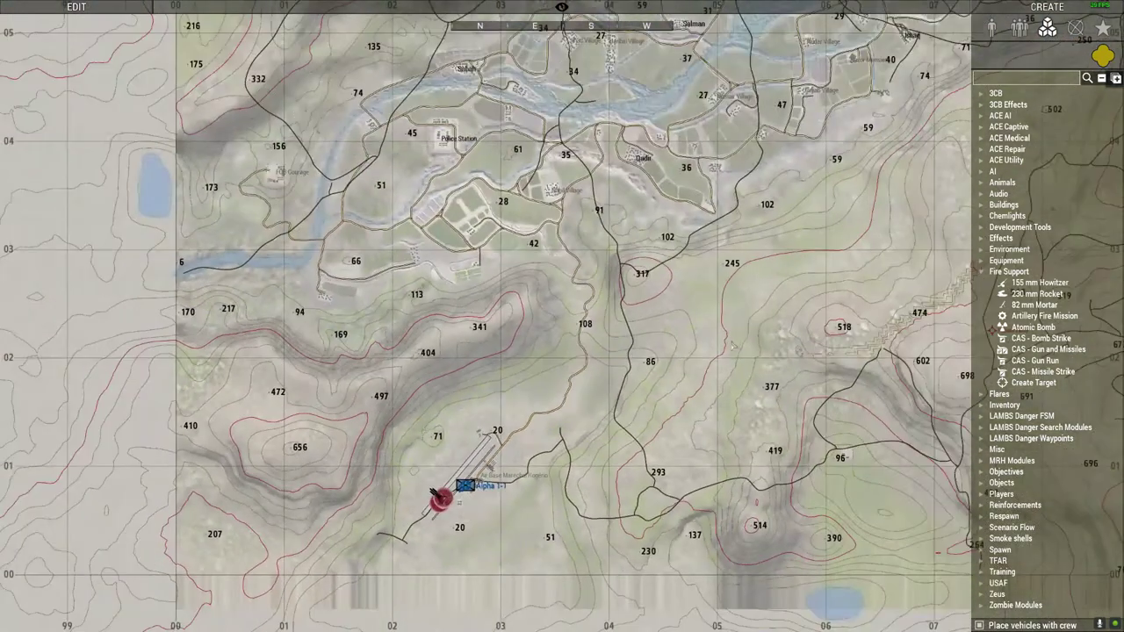
{"action": "left_click", "coordinate": [1034, 383]}
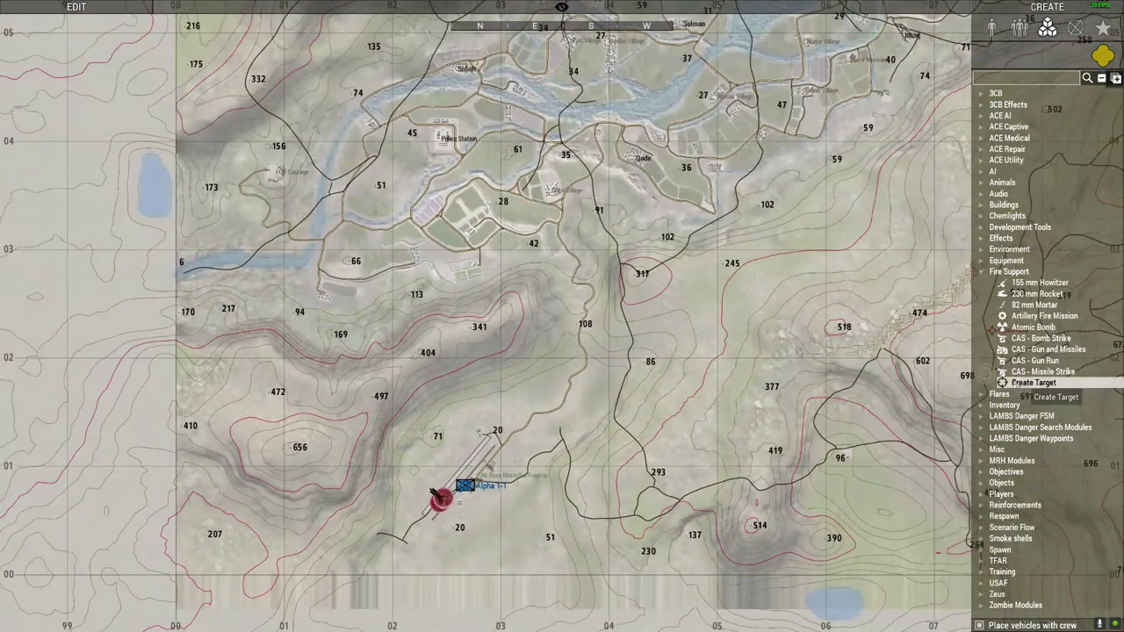
{"action": "left_click", "coordinate": [553, 194]}
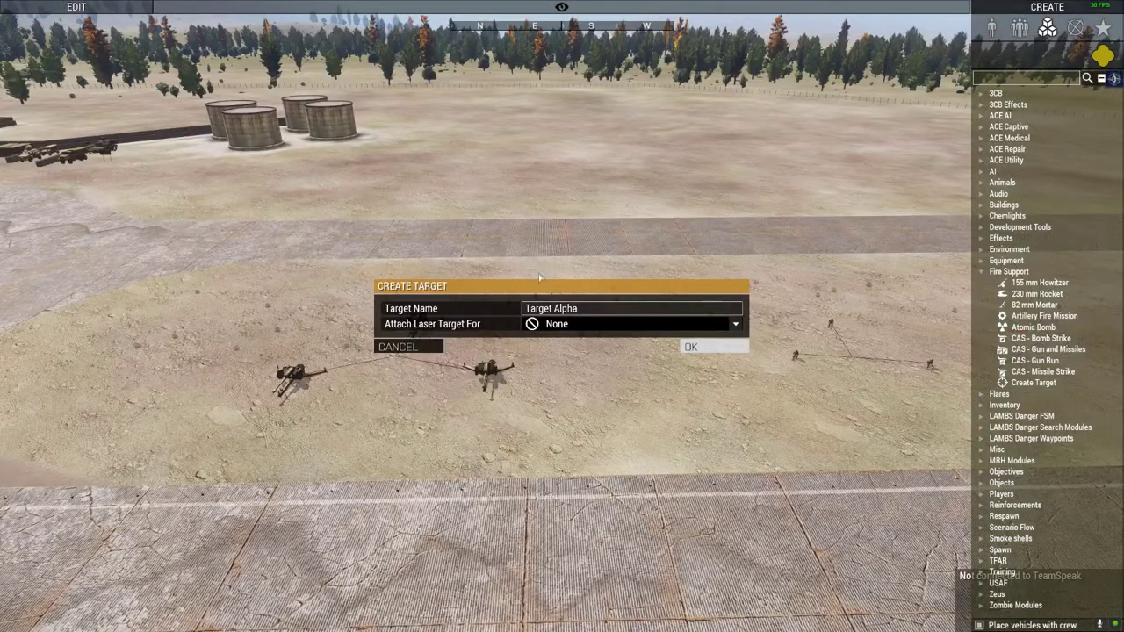
{"action": "left_click", "coordinate": [693, 348]}
{"action": "key", "text": "m"}
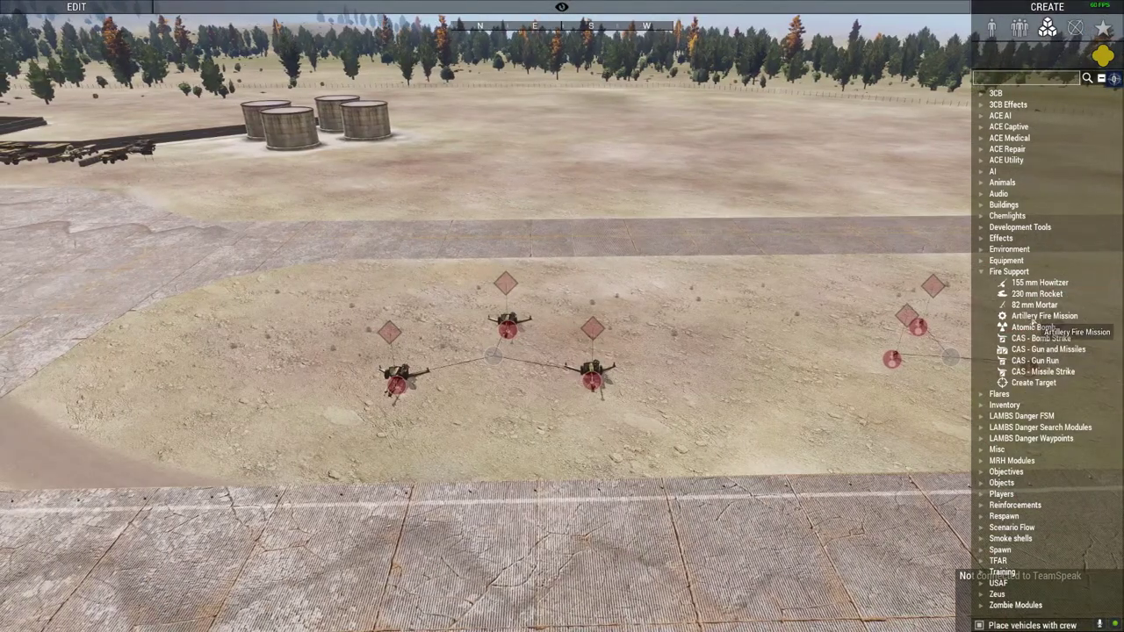
Step: Check the ammunition level in the leftmost D-30's attributes
{"action": "left_click", "coordinate": [1043, 316]}
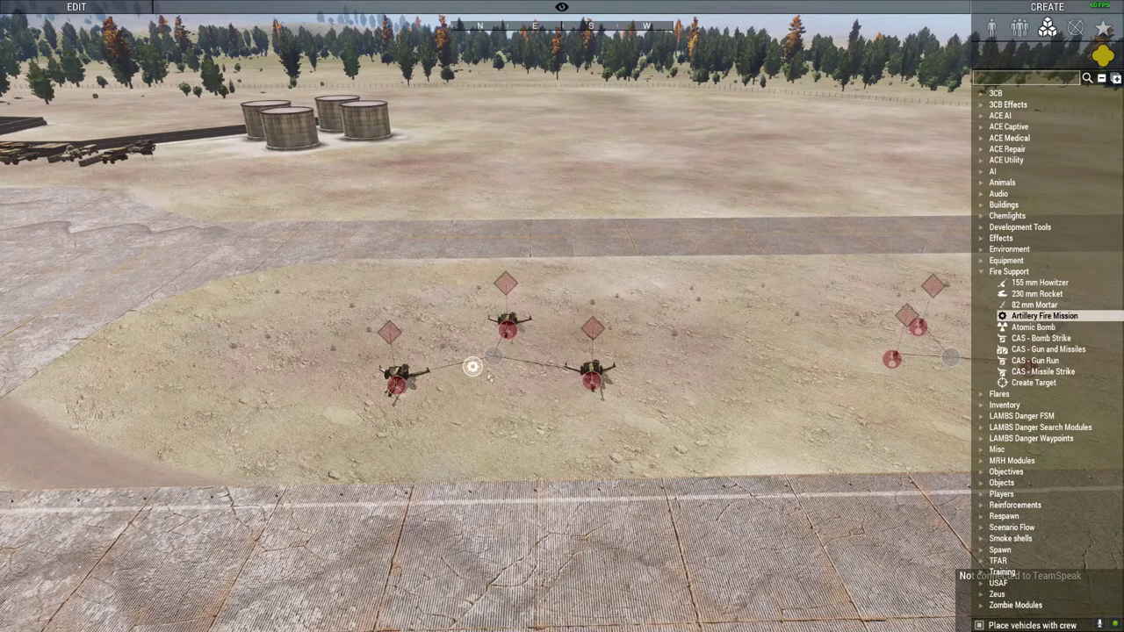
{"action": "scroll", "coordinate": [470, 413], "scroll_direction": "up", "scroll_amount": 2}
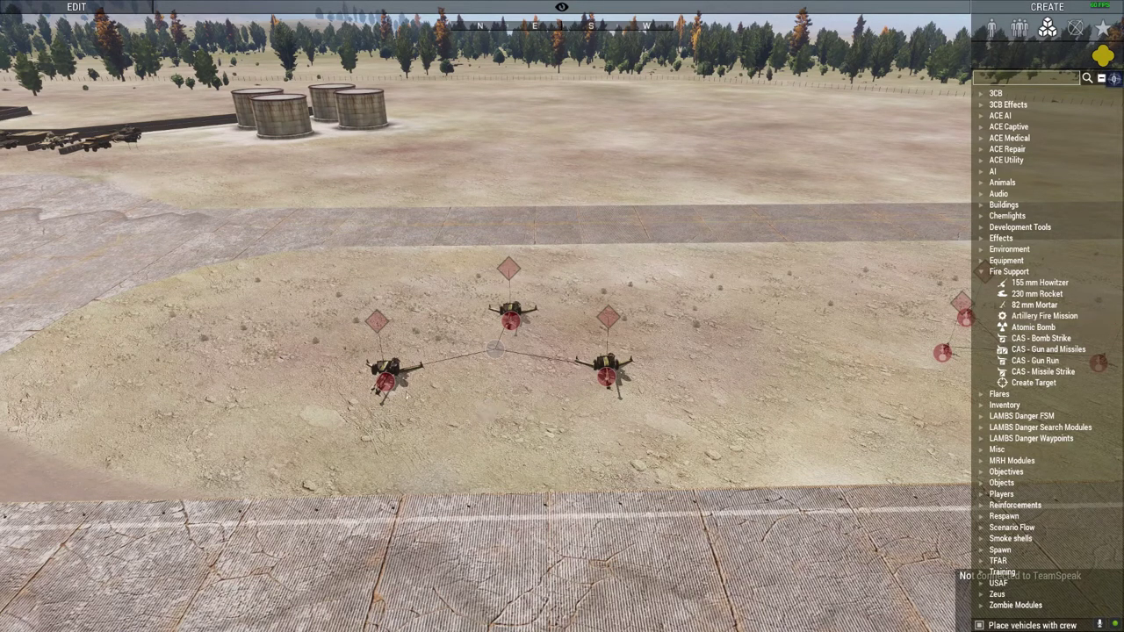
{"action": "double_click", "coordinate": [386, 373]}
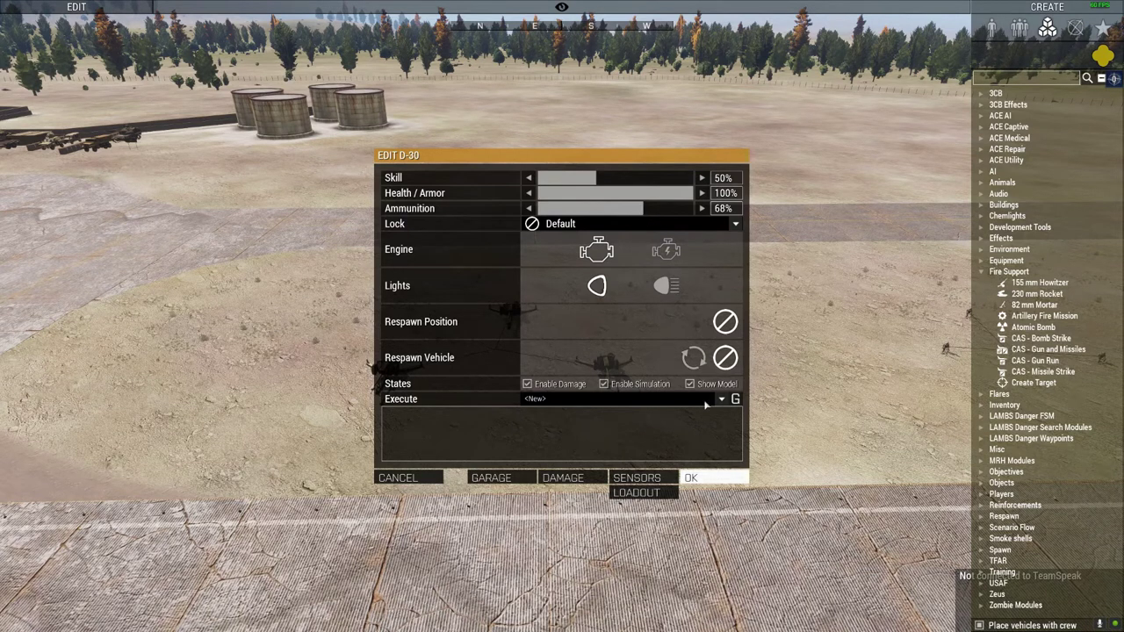
{"action": "left_click", "coordinate": [694, 477]}
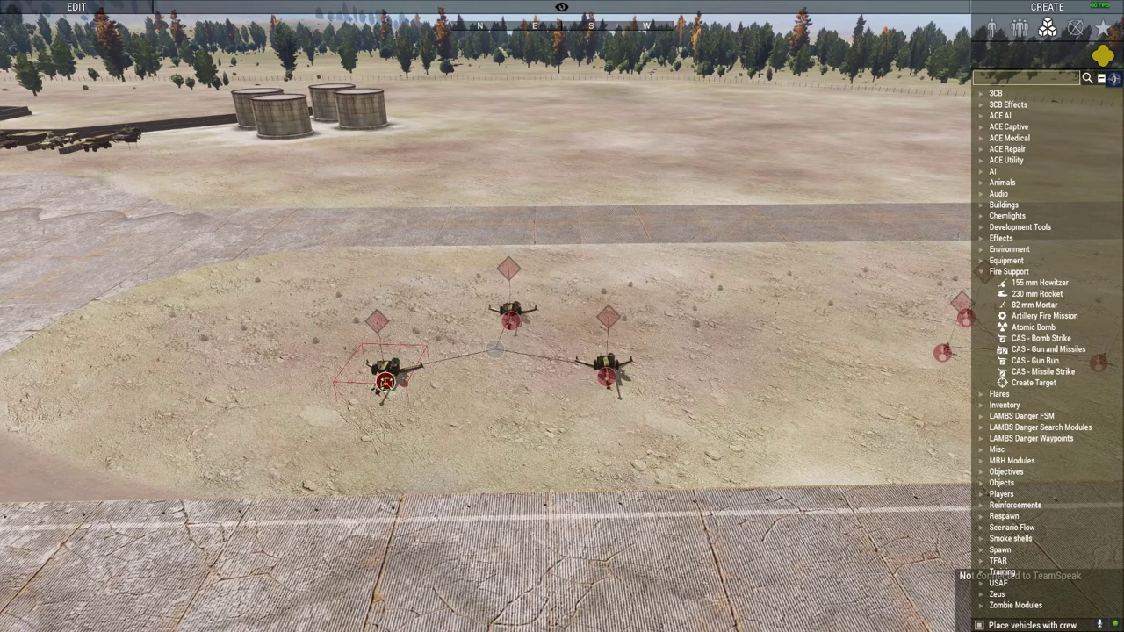
{"action": "double_click", "coordinate": [392, 379]}
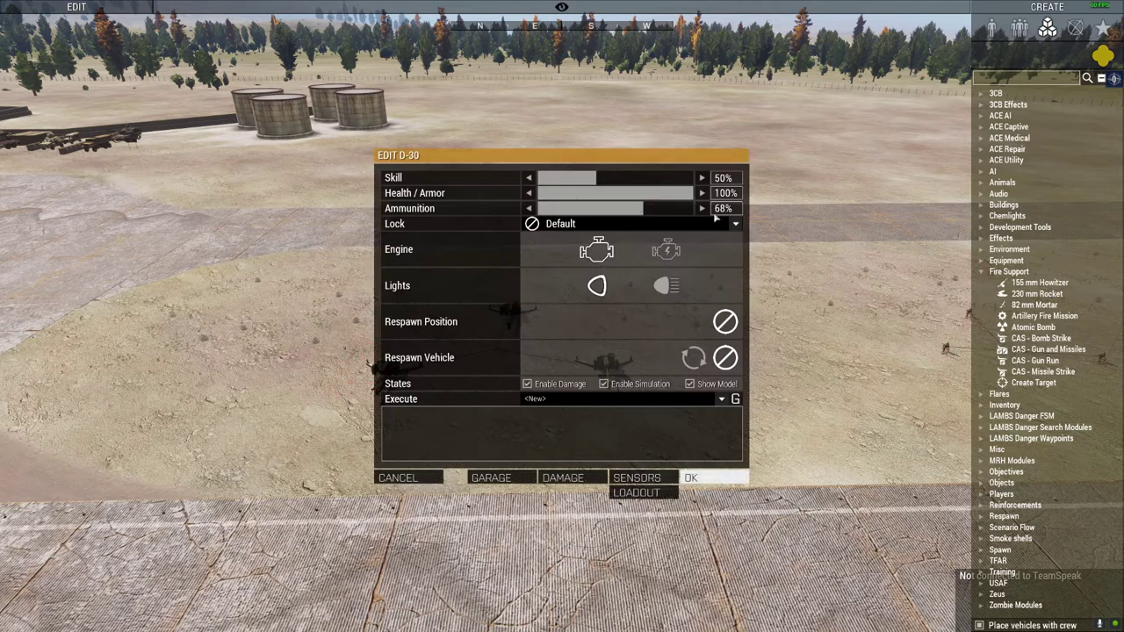
{"action": "left_click", "coordinate": [727, 477]}
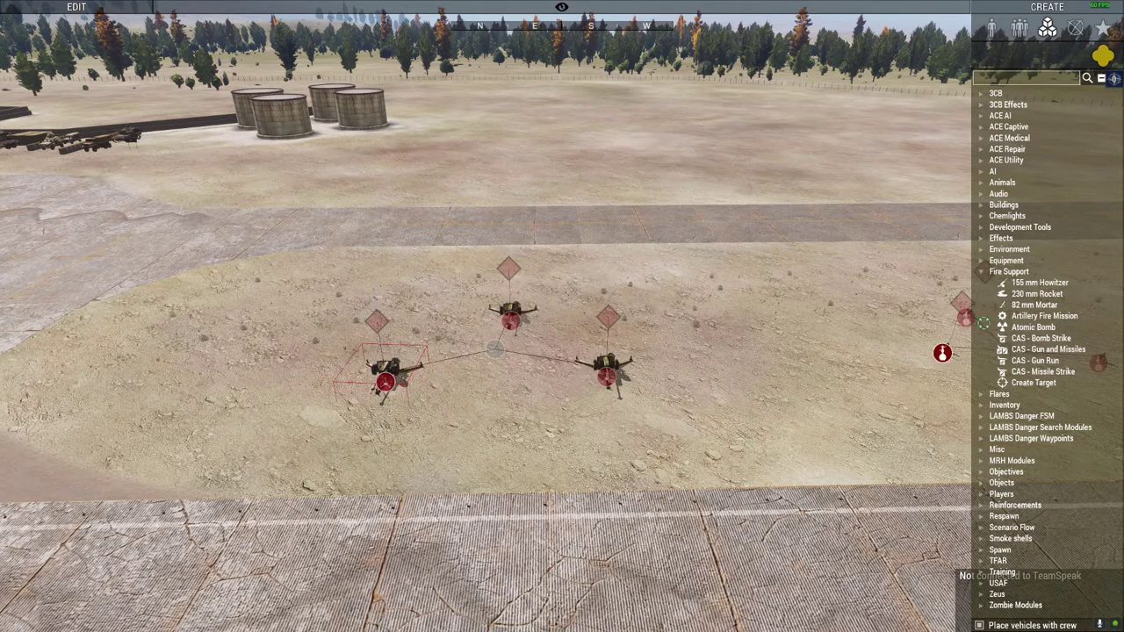
Step: Try setting the leftmost D-30's ammunition to 100%, then discard the change
{"action": "left_click", "coordinate": [1044, 315]}
{"action": "double_click", "coordinate": [386, 379]}
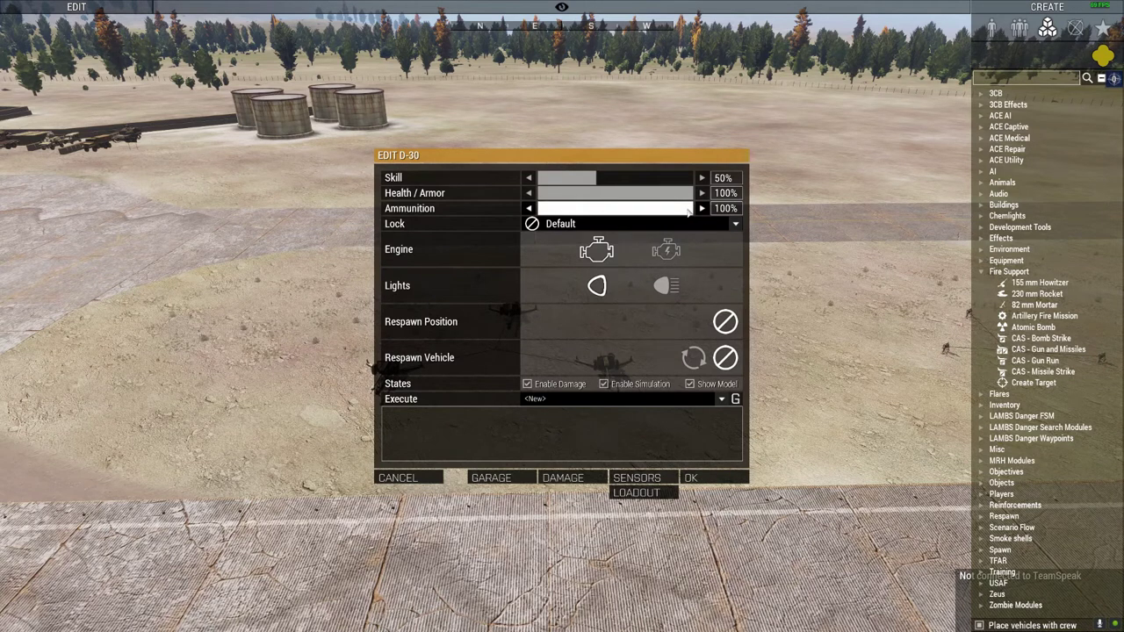
{"action": "left_click", "coordinate": [429, 473]}
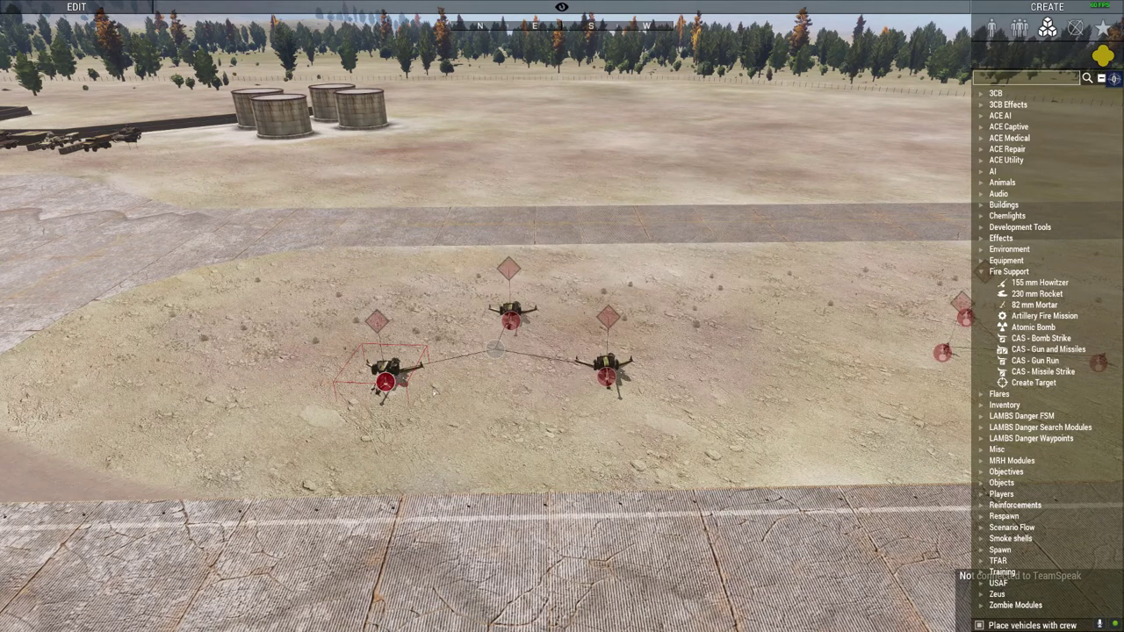
Step: Place an Artillery Fire Mission on the leftmost D-30, with 3 units firing 10 rounds of 3OF56 HE at Target Alpha
{"action": "left_click", "coordinate": [571, 406]}
{"action": "mouse_move", "coordinate": [571, 406]}
{"action": "right_mouse_down"}
{"action": "mouse_move", "coordinate": [501, 415]}
{"action": "mouse_move", "coordinate": [559, 406]}
{"action": "mouse_move", "coordinate": [569, 391]}
{"action": "right_mouse_up"}
{"action": "left_click", "coordinate": [1024, 317]}
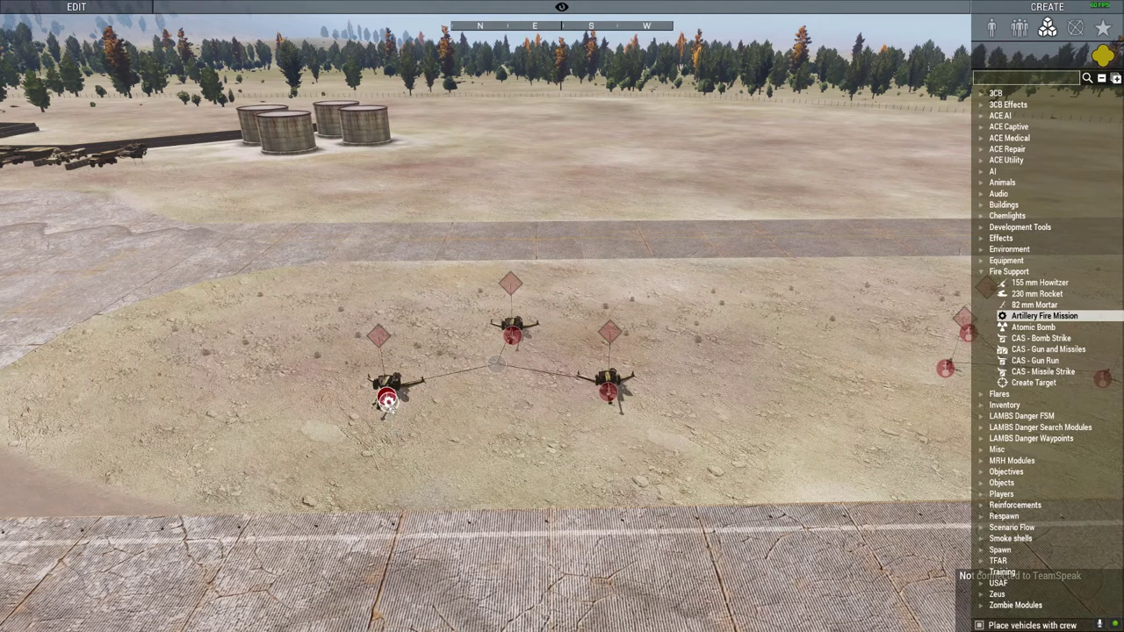
{"action": "left_click", "coordinate": [387, 399]}
{"action": "left_click", "coordinate": [541, 356]}
{"action": "left_click", "coordinate": [542, 383]}
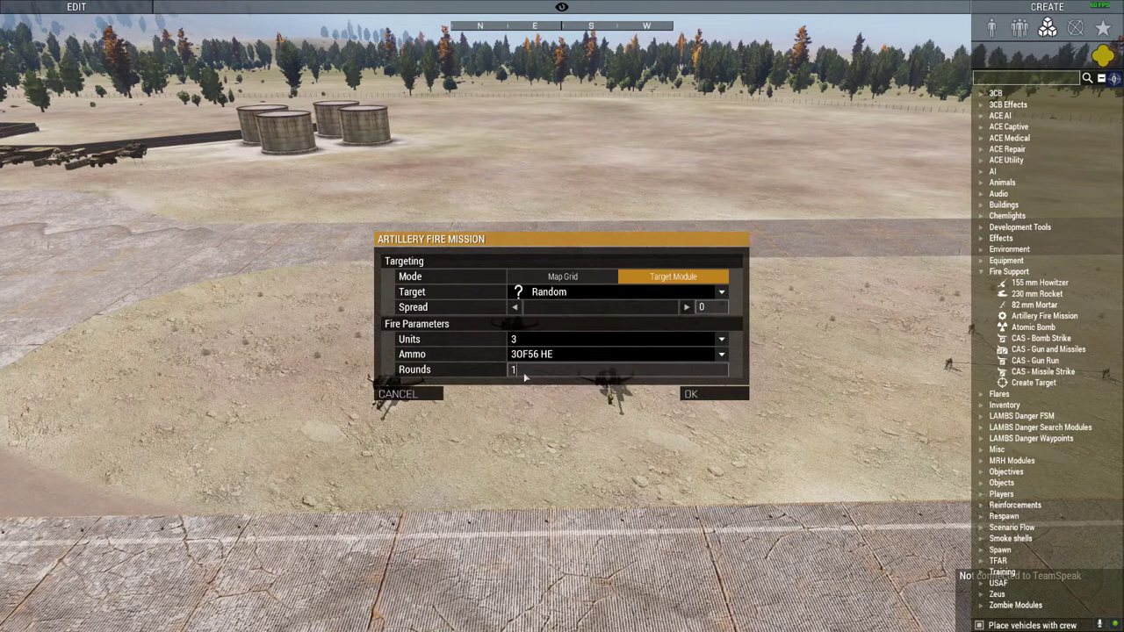
{"action": "type", "text": "0"}
{"action": "left_click", "coordinate": [581, 296]}
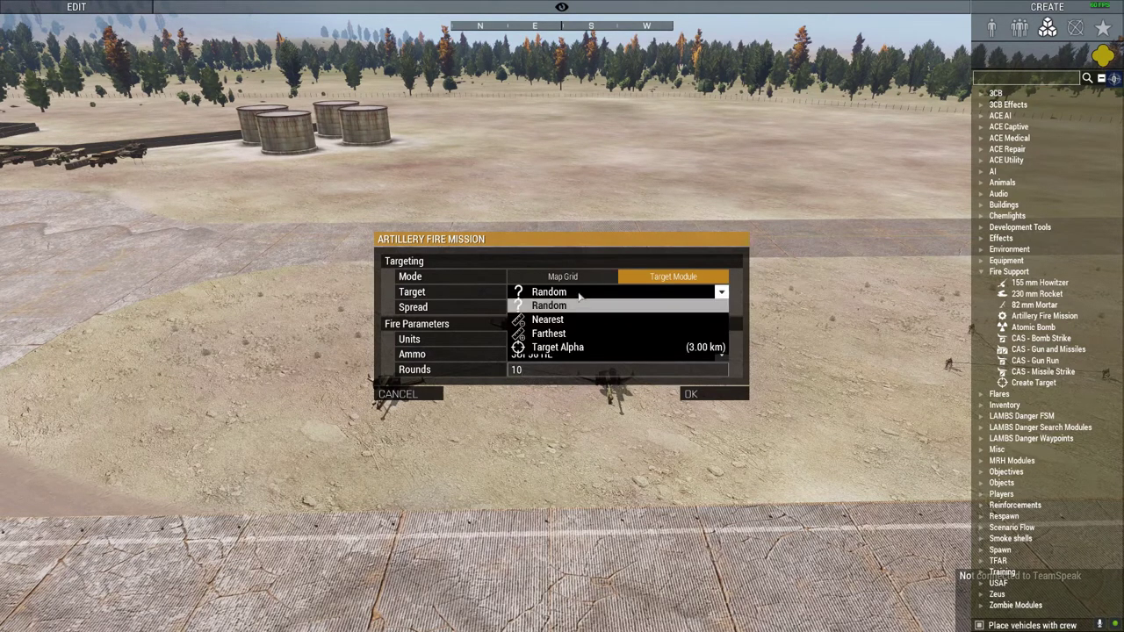
{"action": "left_click", "coordinate": [550, 348]}
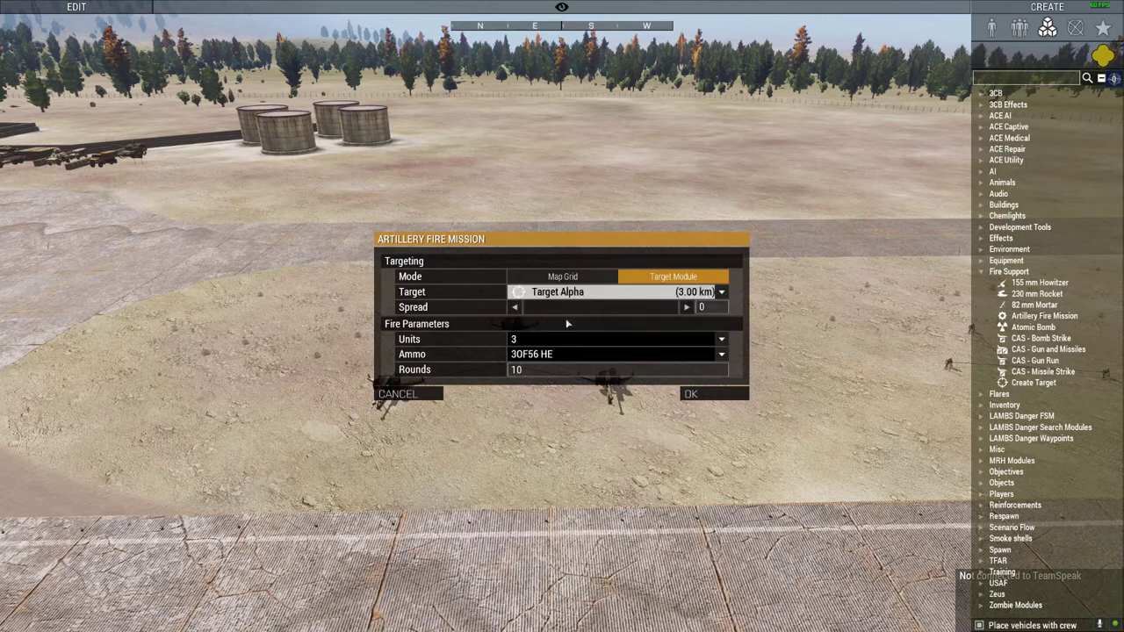
{"action": "left_click", "coordinate": [691, 395]}
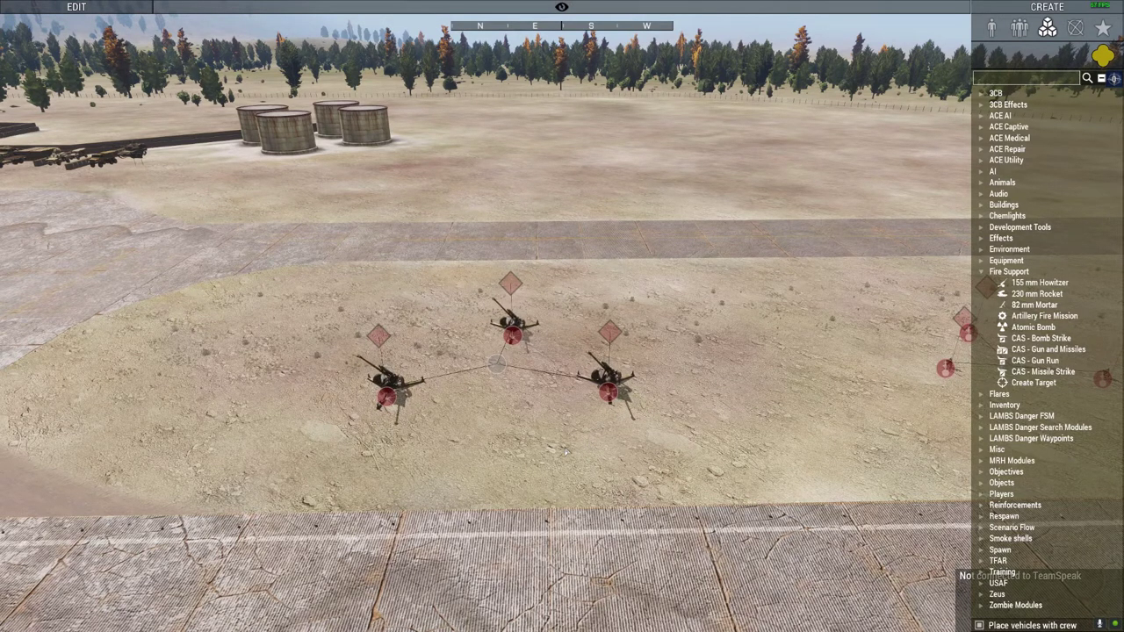
Step: Check the leftmost D-30's ammunition, then repeat its Artillery Fire Mission on Target Alpha with 3 units, 3OF56 HE and 10 rounds
{"action": "double_click", "coordinate": [386, 397]}
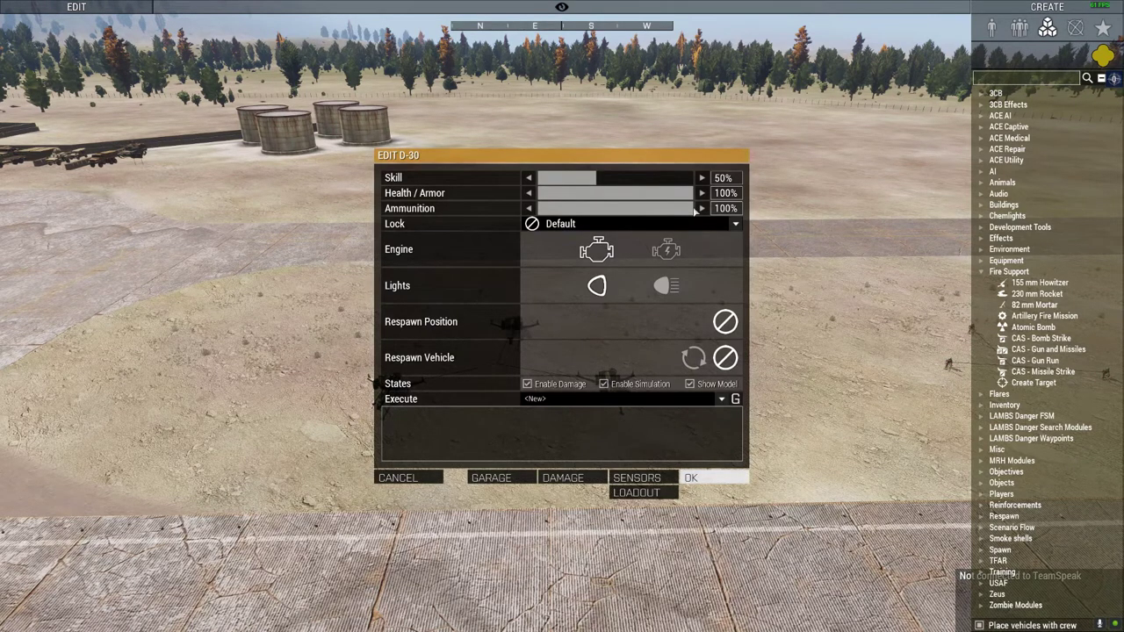
{"action": "left_click", "coordinate": [693, 479]}
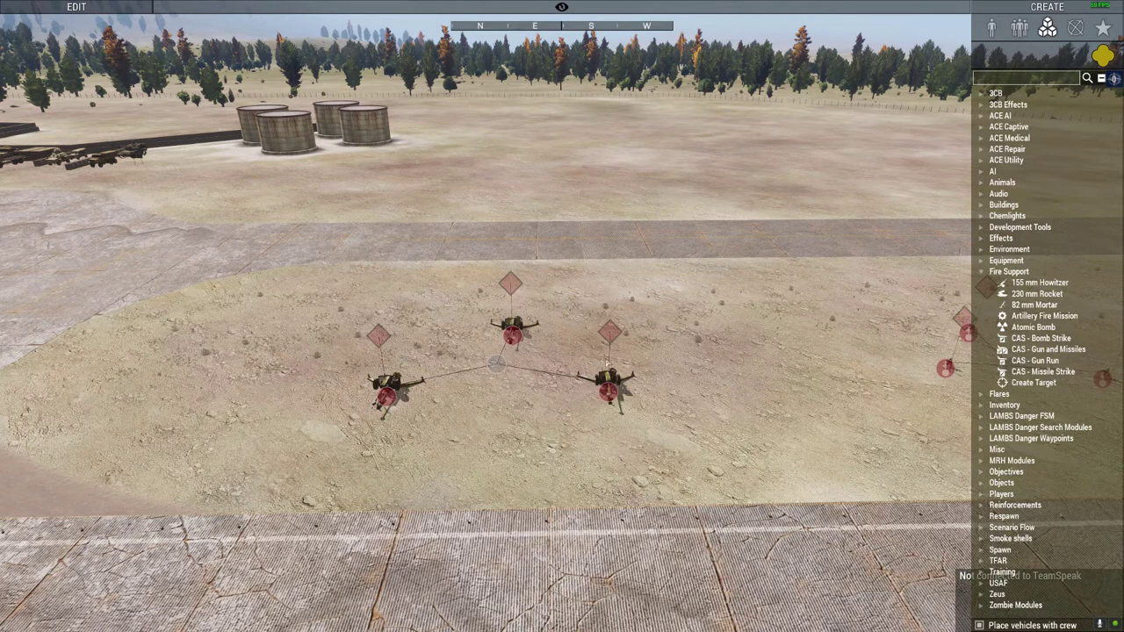
{"action": "left_click", "coordinate": [1019, 316]}
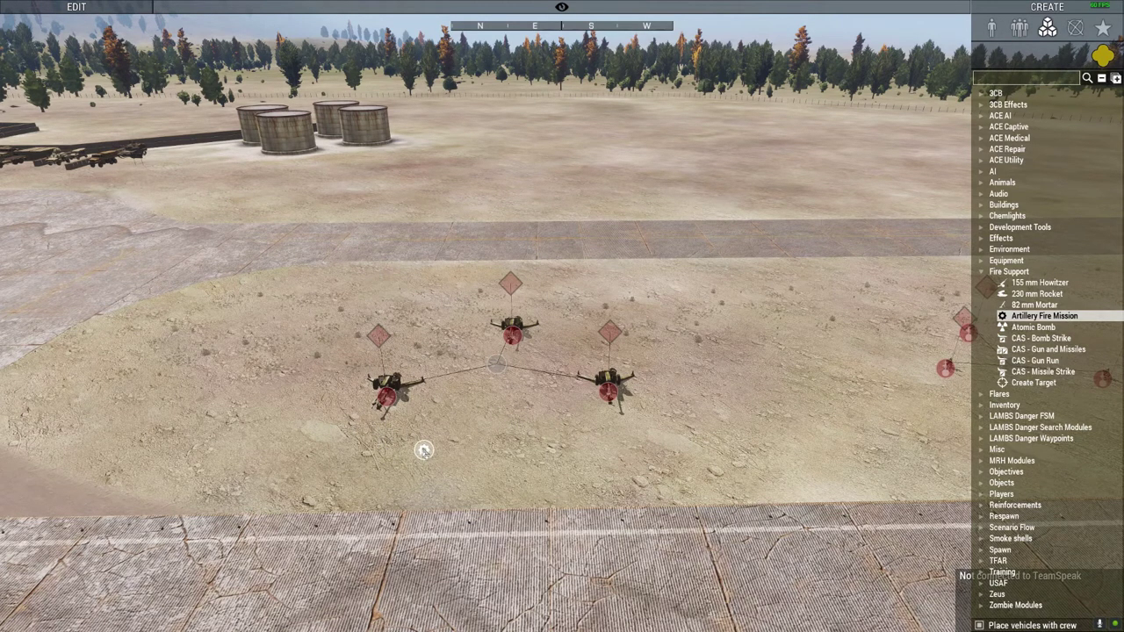
{"action": "left_click", "coordinate": [387, 397]}
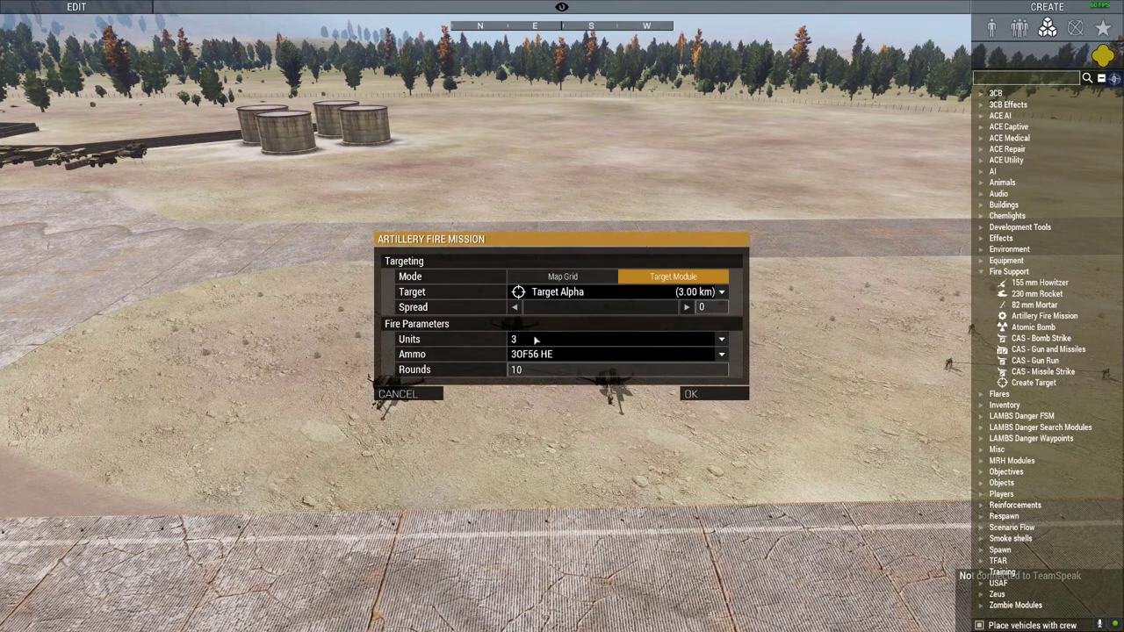
{"action": "left_click", "coordinate": [710, 395]}
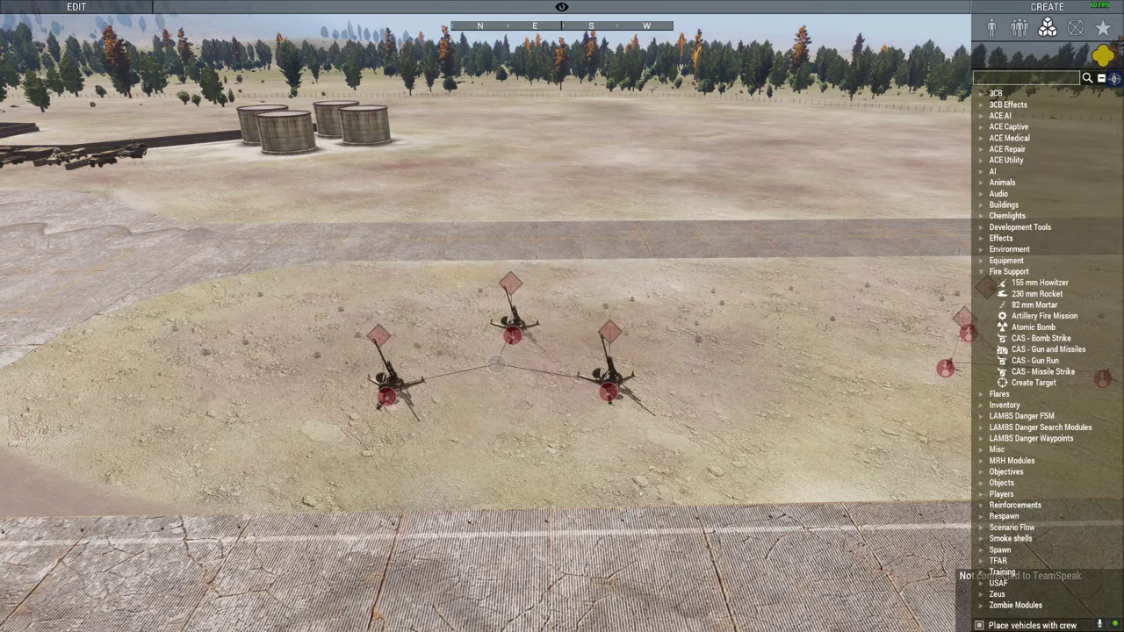
Step: Delete the three D-30 howitzers together with their crews
{"action": "left_click_drag", "start_coordinate": [678, 289], "coordinate": [316, 467]}
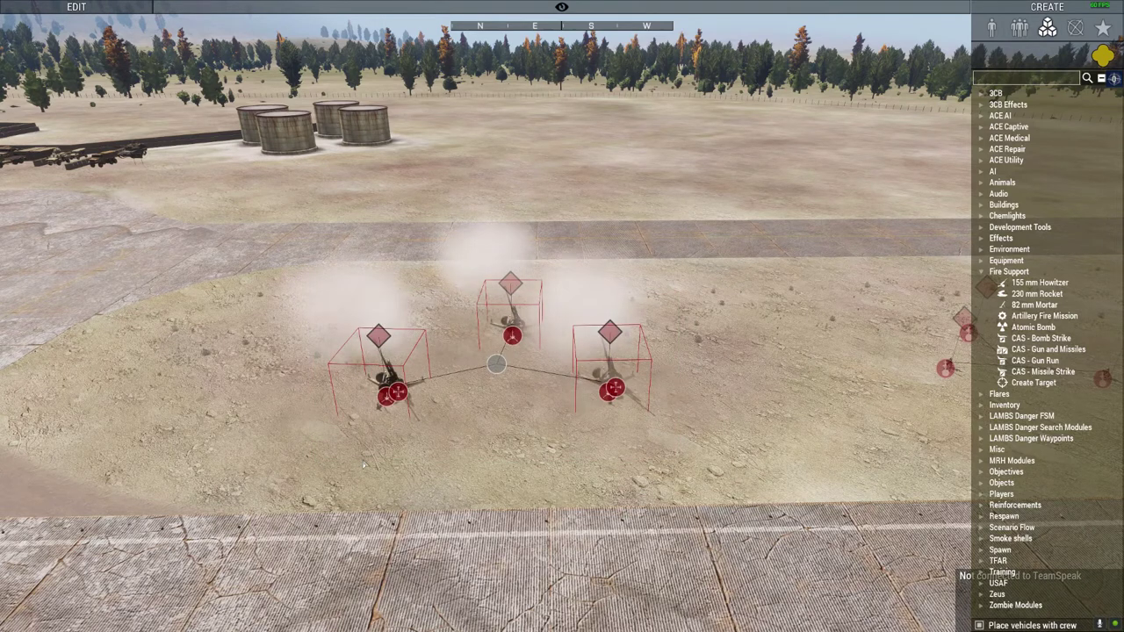
{"action": "key", "text": "Delete"}
Step: Check the ammunition level in the attributes of the rightmost Podnos 2B14 mortar
{"action": "key", "text": "d"}
{"action": "key", "text": "w"}
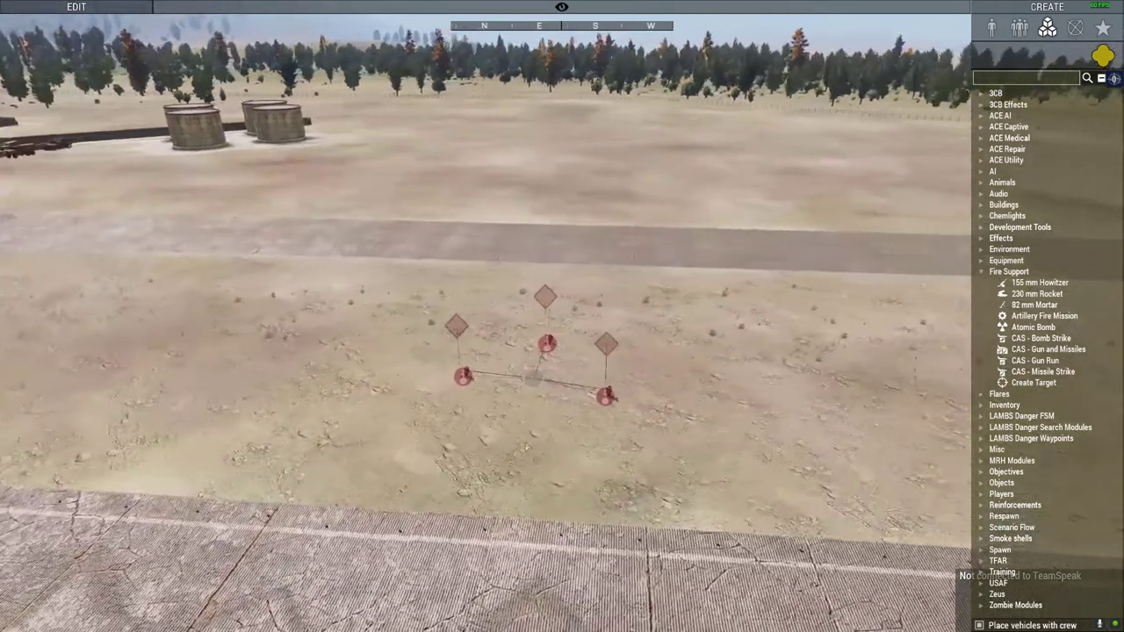
{"action": "scroll", "coordinate": [530, 445], "scroll_direction": "up", "scroll_amount": 3}
{"action": "scroll", "coordinate": [530, 443], "scroll_direction": "up", "scroll_amount": 2}
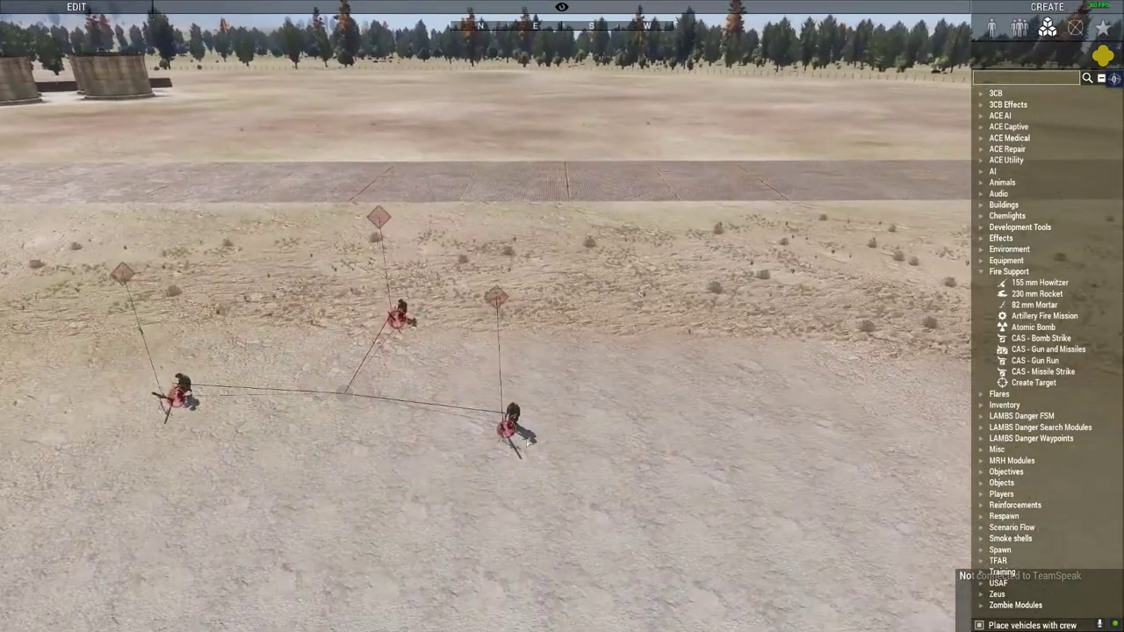
{"action": "key", "text": "a"}
{"action": "key", "text": "s"}
{"action": "double_click", "coordinate": [618, 368]}
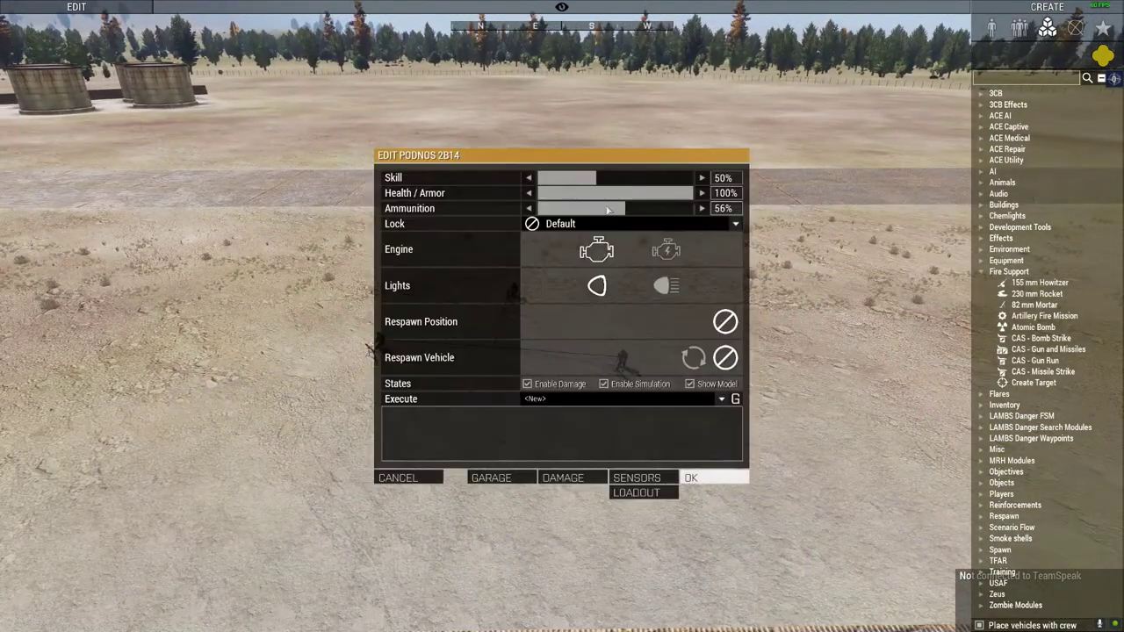
{"action": "left_click", "coordinate": [692, 477]}
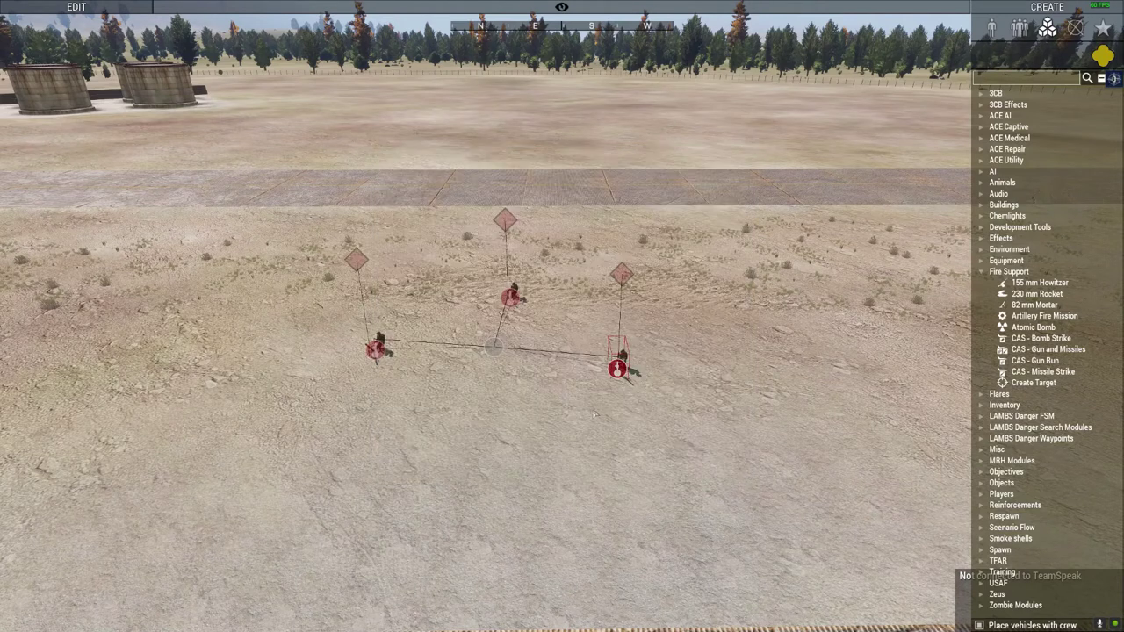
Step: Place an Artillery Fire Mission on the rightmost Podnos 2B14, with 3 units firing 10 rounds of HE Mortar Shells at Target Alpha
{"action": "left_click", "coordinate": [583, 424]}
{"action": "left_click", "coordinate": [1045, 316]}
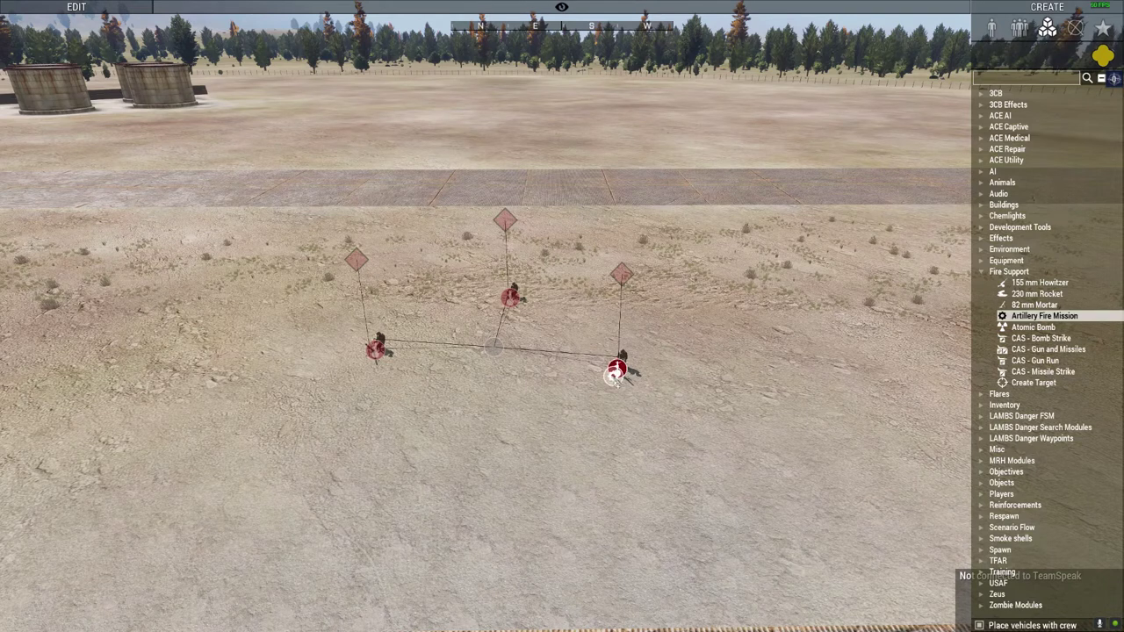
{"action": "left_click", "coordinate": [613, 374]}
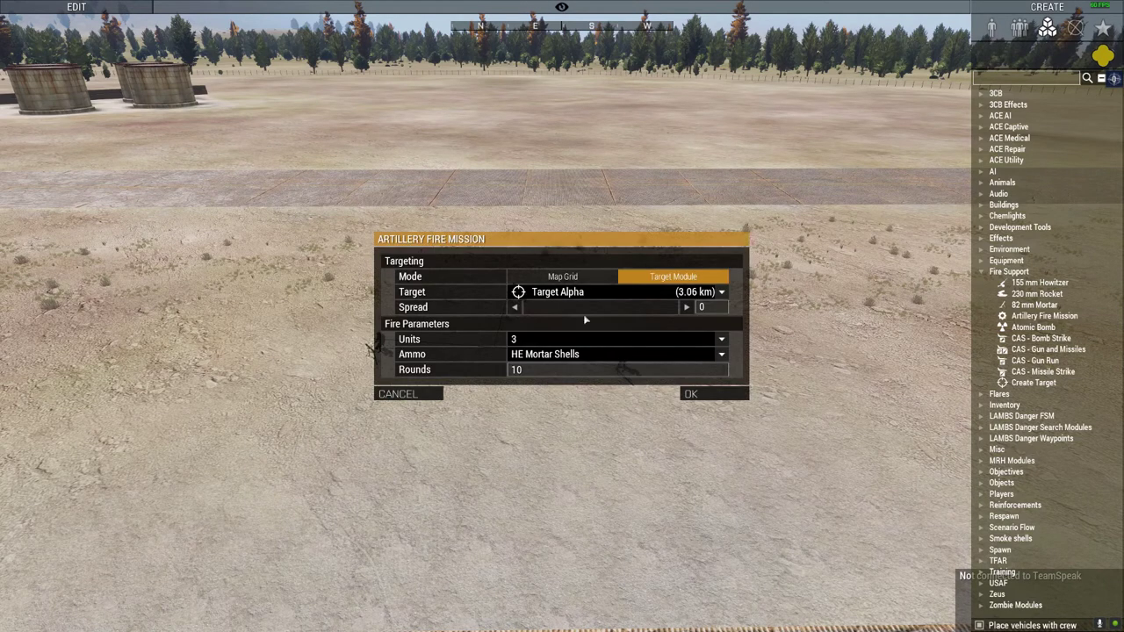
{"action": "left_click", "coordinate": [693, 393]}
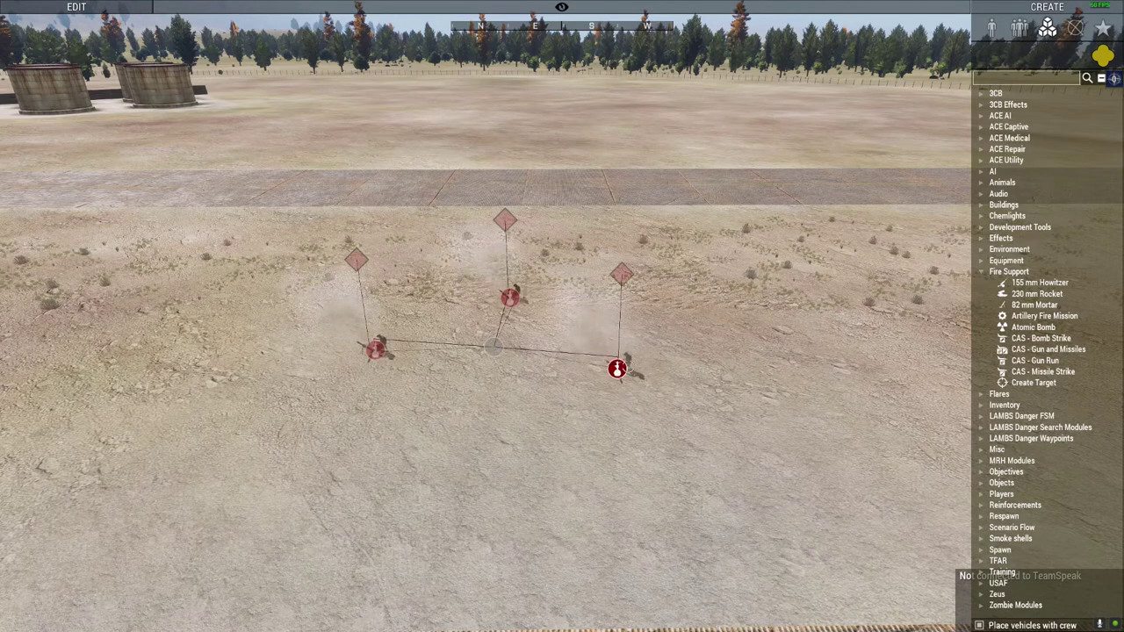
Step: Check the rightmost Podnos 2B14's ammunition level in its attributes during and after the fire mission
{"action": "double_click", "coordinate": [616, 374]}
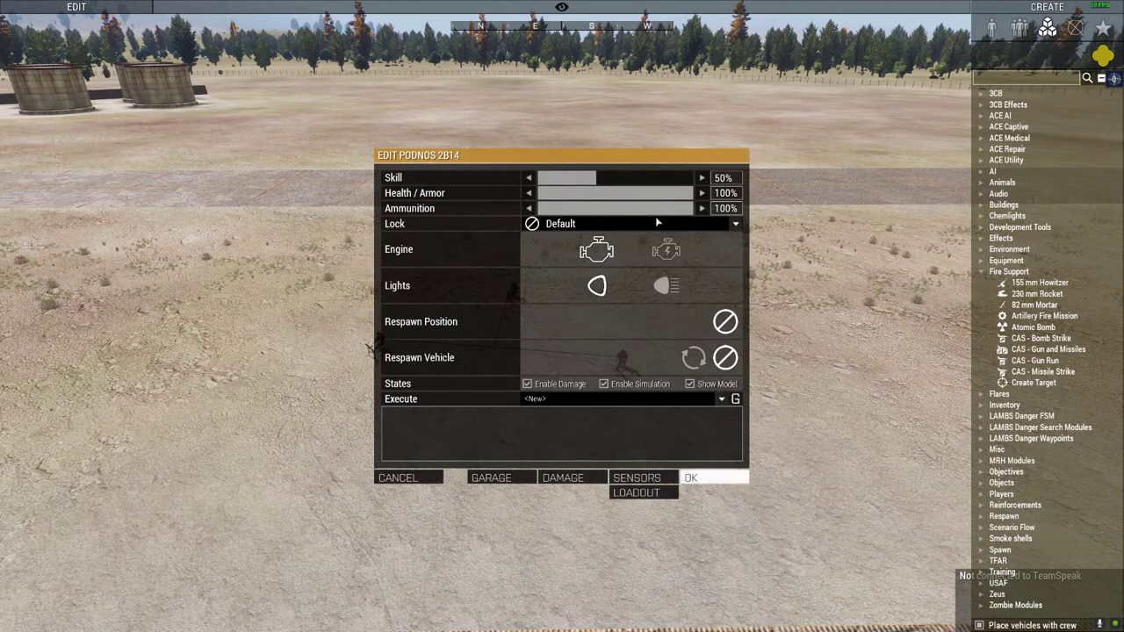
{"action": "left_click", "coordinate": [691, 477]}
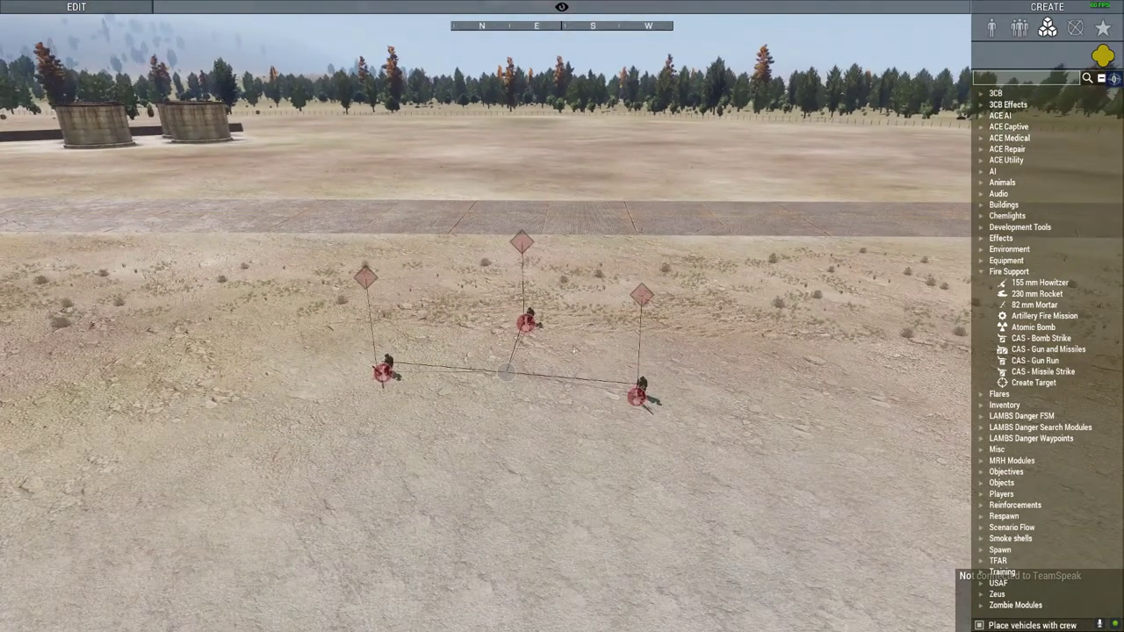
{"action": "double_click", "coordinate": [634, 396]}
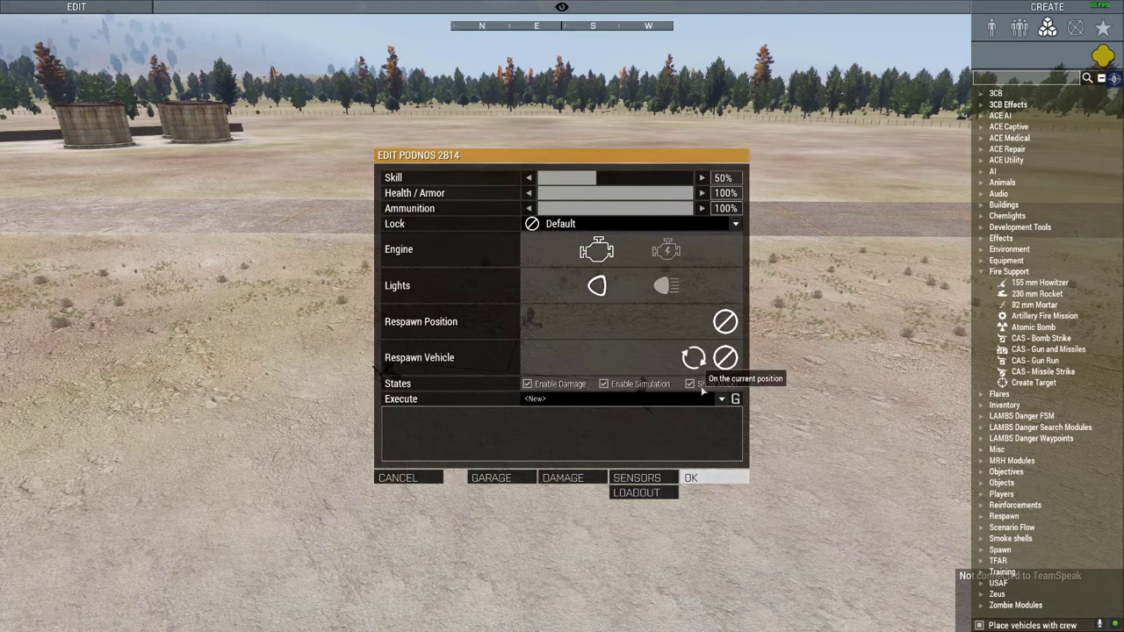
{"action": "left_click", "coordinate": [702, 477]}
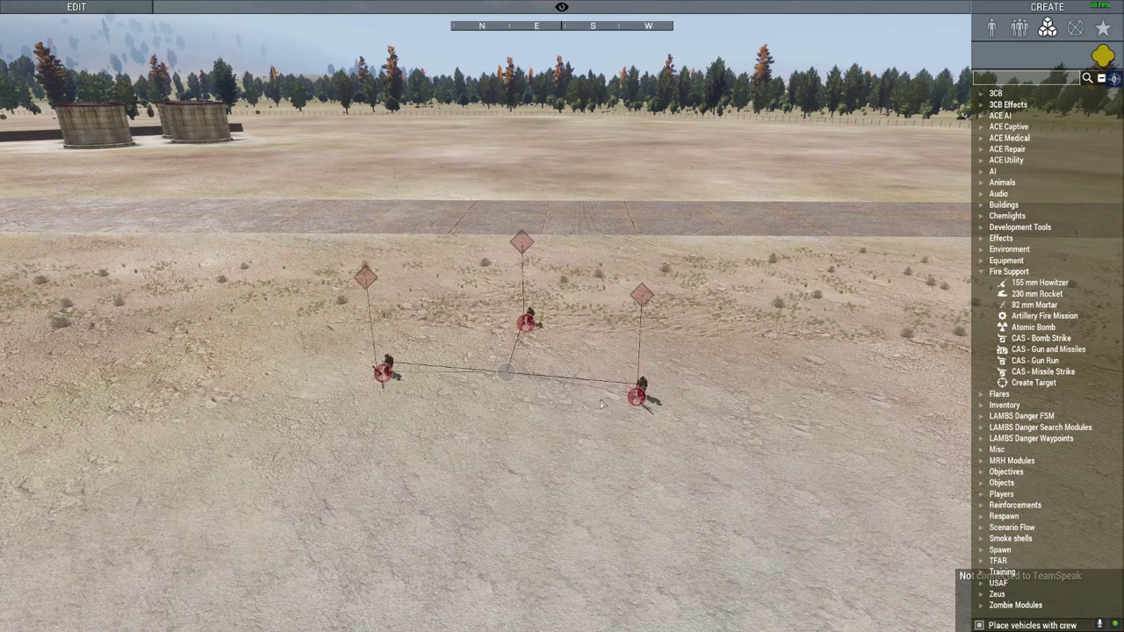
Step: Place another Artillery Fire Mission on the rightmost Podnos 2B14 mortar
{"action": "scroll", "coordinate": [635, 397], "scroll_direction": "up", "scroll_amount": 2}
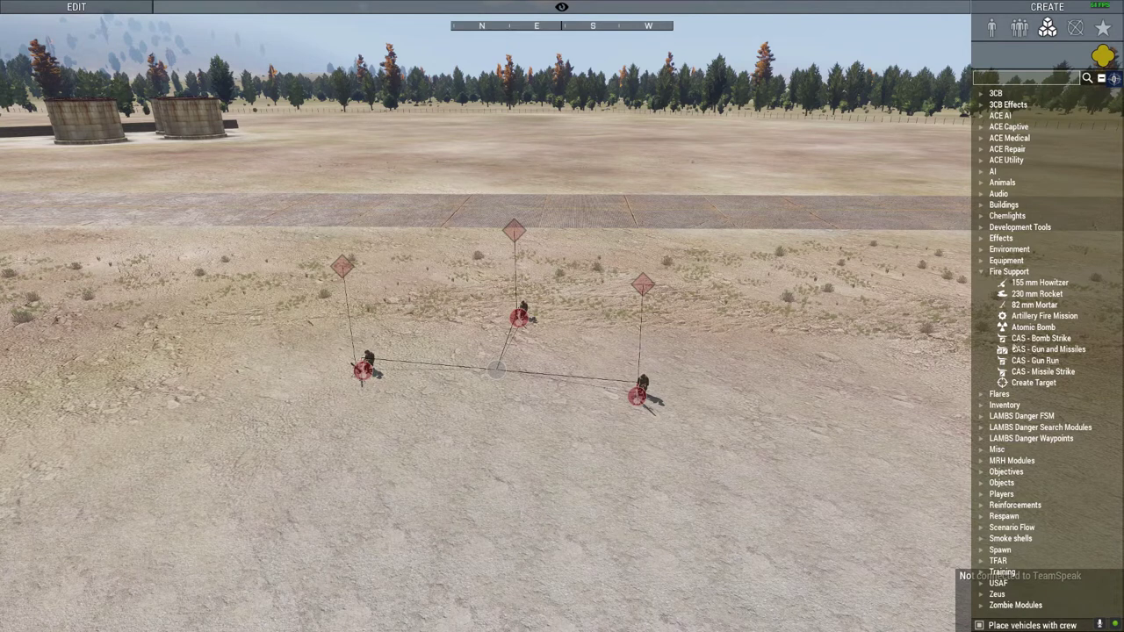
{"action": "left_click", "coordinate": [1045, 316]}
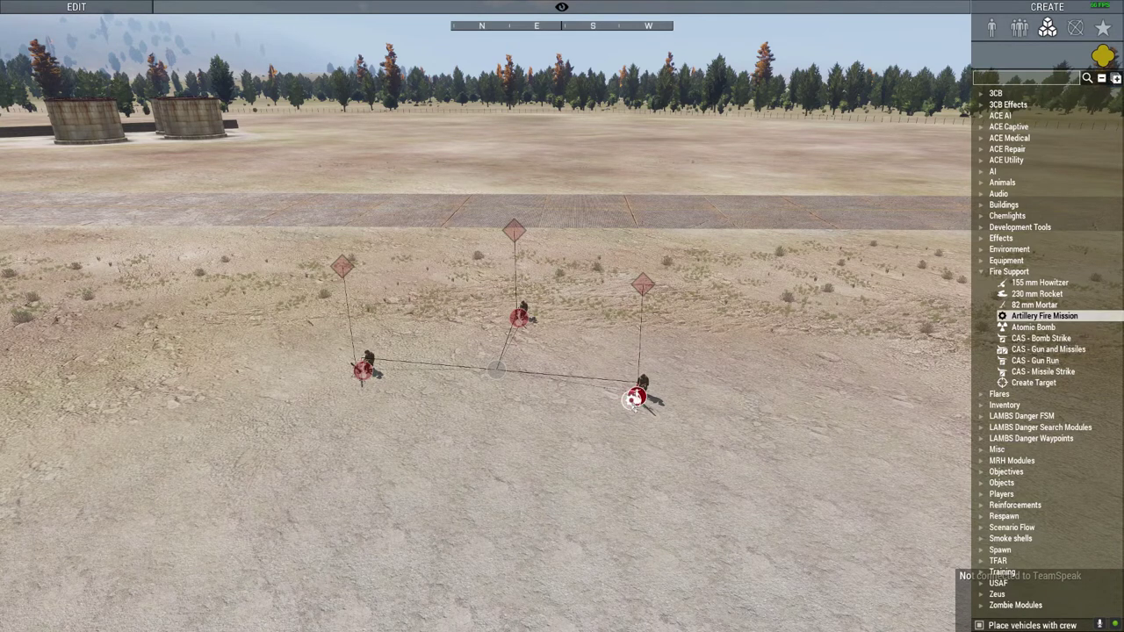
{"action": "left_click", "coordinate": [633, 399]}
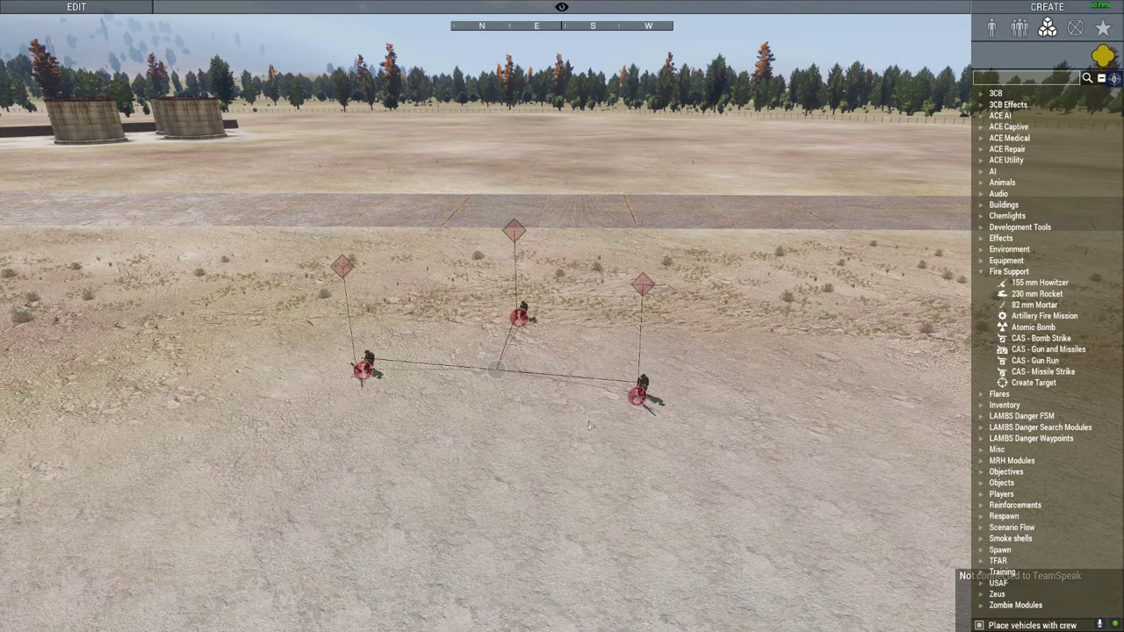
{"action": "mouse_move", "coordinate": [555, 409]}
{"action": "right_mouse_down"}
{"action": "mouse_move", "coordinate": [567, 418]}
{"action": "mouse_move", "coordinate": [563, 409]}
{"action": "right_mouse_up"}
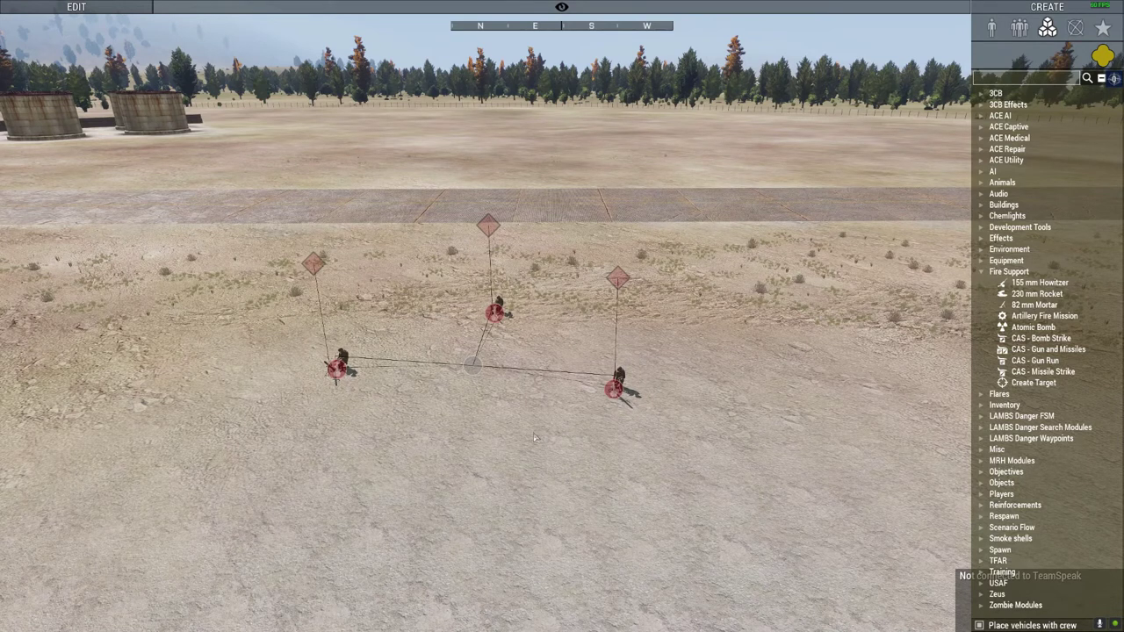
{"action": "right_click_drag", "start_coordinate": [533, 436], "coordinate": [531, 431]}
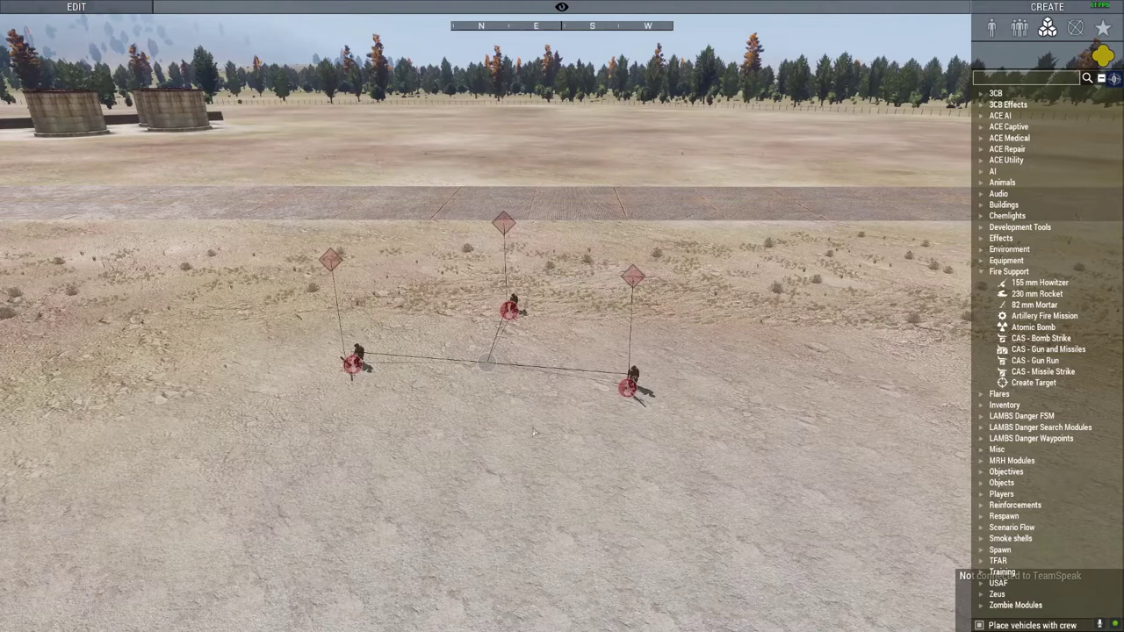
Step: Place a D-30 from the Russian Ground Forces (Arid / Desert) turrets on the open ground beside the mortars
{"action": "key", "text": "s"}
{"action": "key", "text": "d"}
{"action": "right_click_drag", "start_coordinate": [535, 427], "coordinate": [541, 432]}
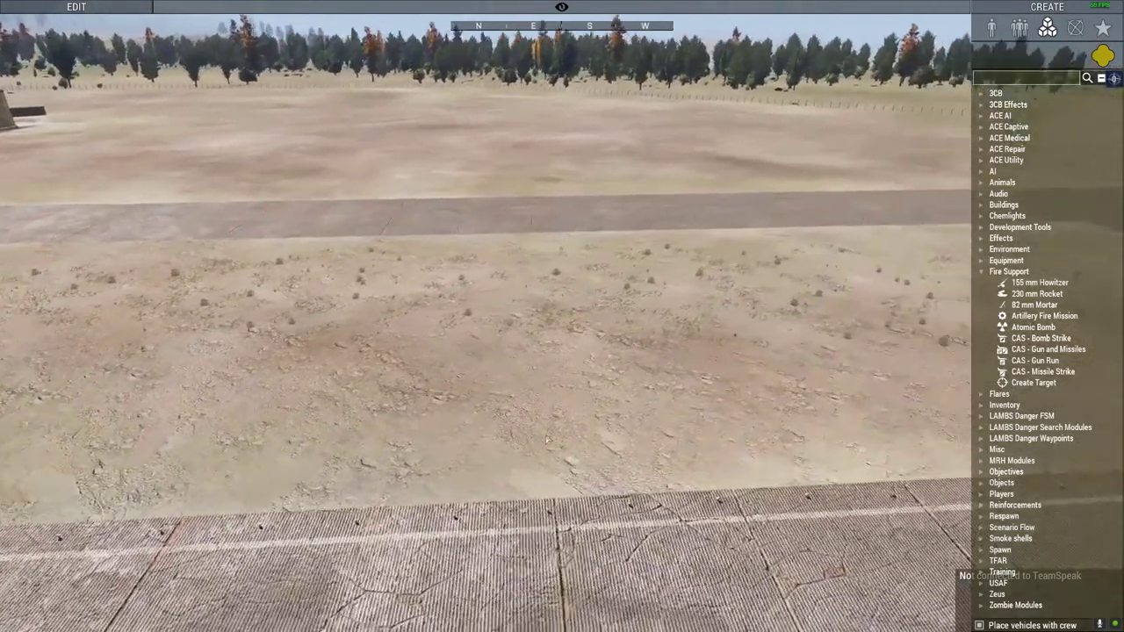
{"action": "key", "text": "s"}
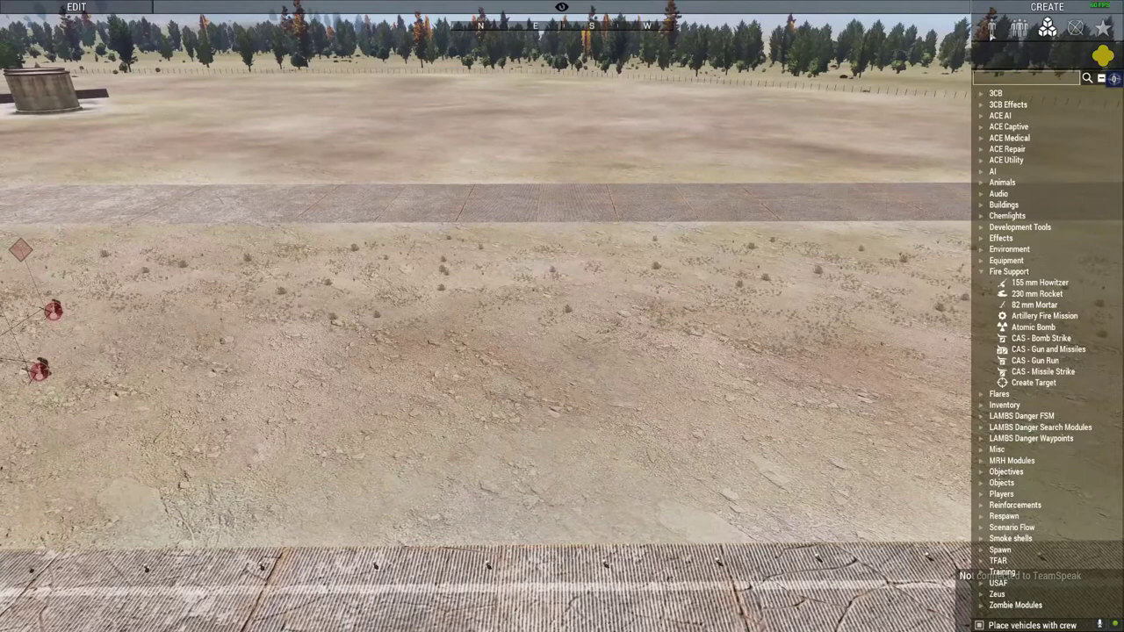
{"action": "left_click", "coordinate": [992, 28]}
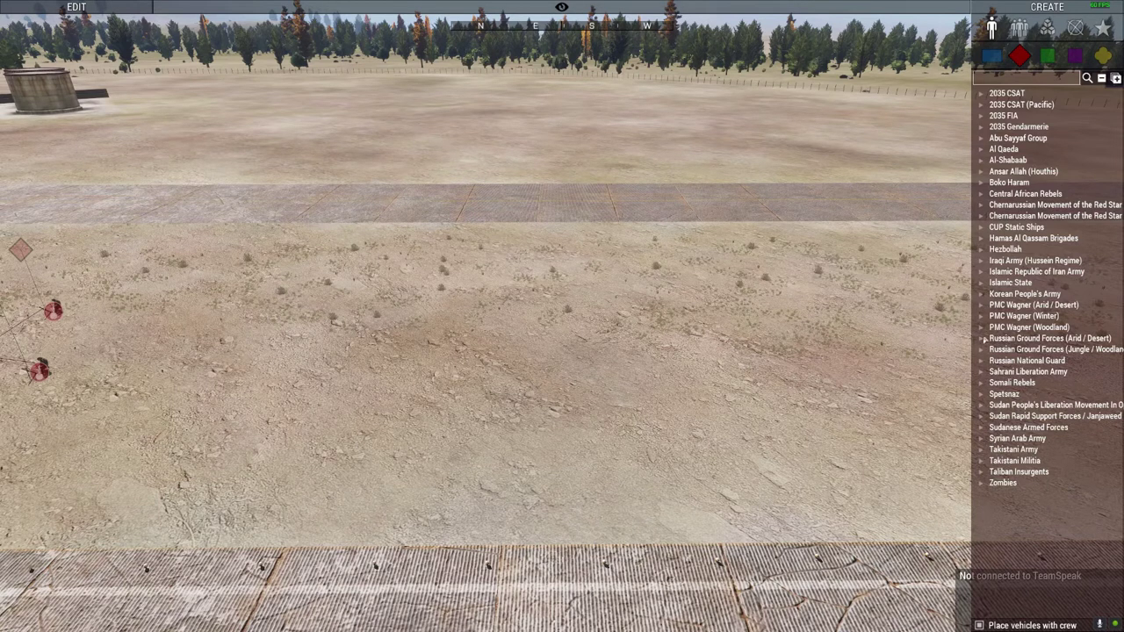
{"action": "left_click", "coordinate": [984, 338]}
{"action": "left_click", "coordinate": [994, 373]}
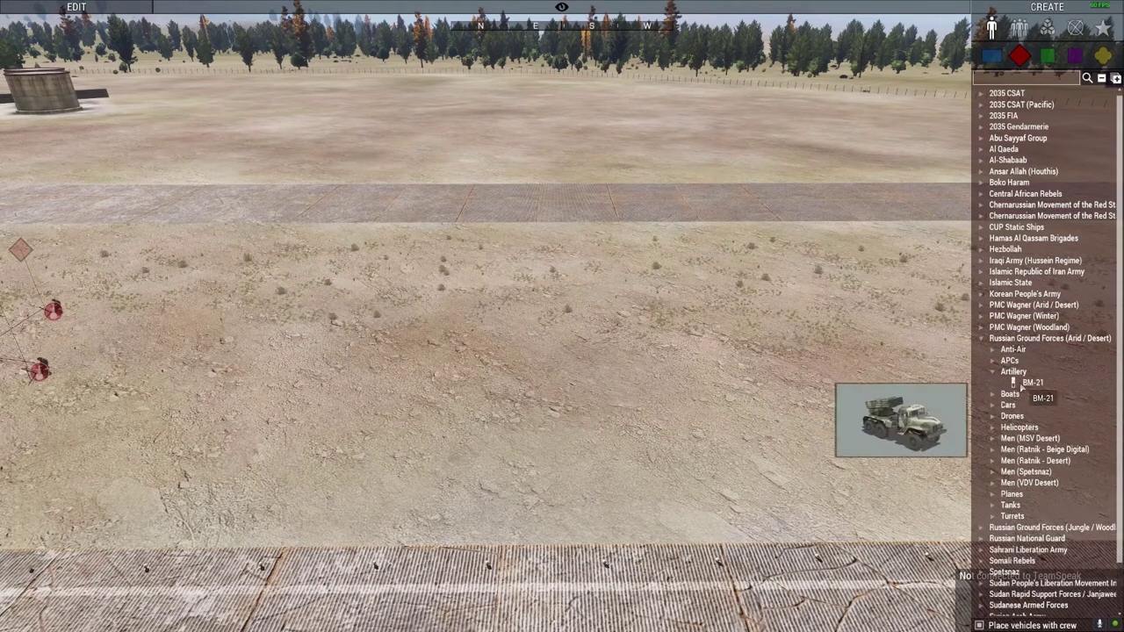
{"action": "left_click", "coordinate": [994, 373]}
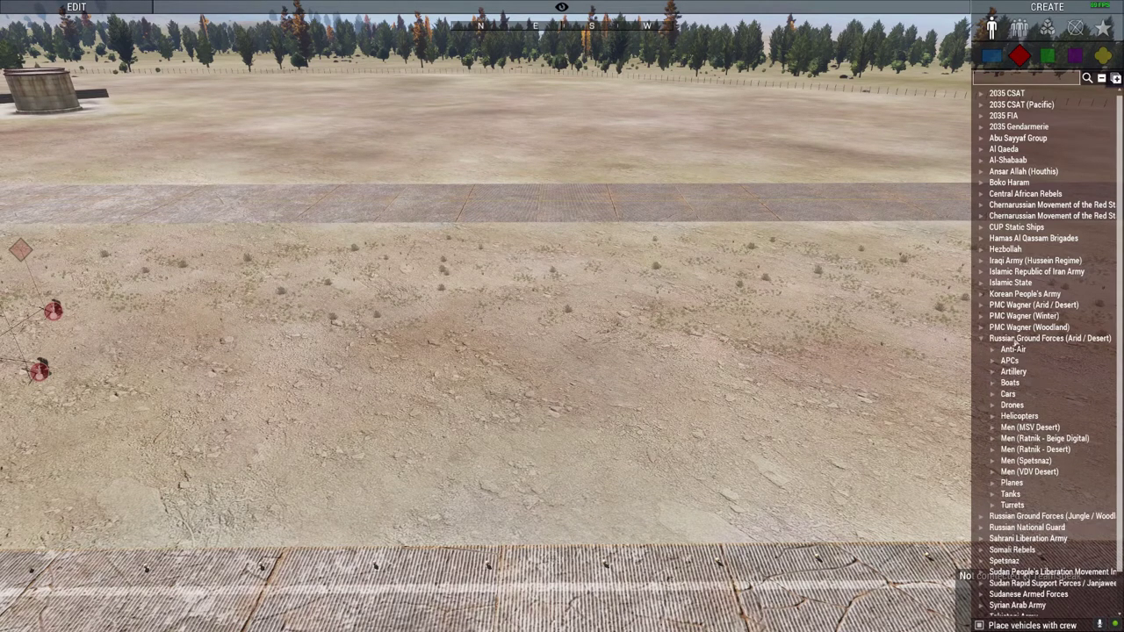
{"action": "left_click", "coordinate": [992, 506]}
{"action": "left_click", "coordinate": [1030, 527]}
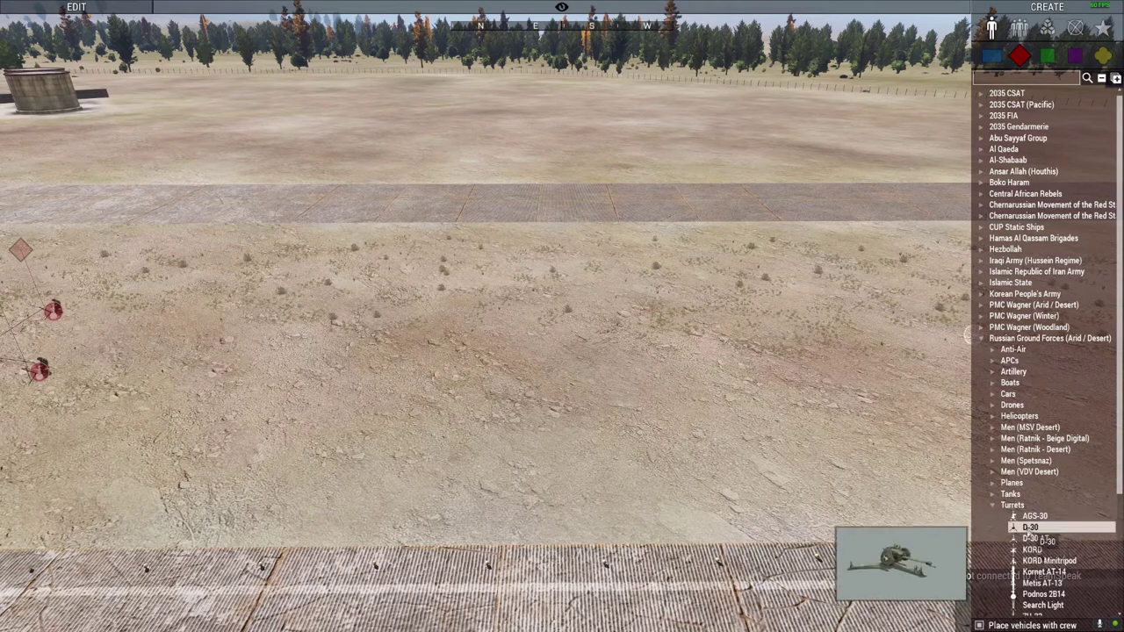
{"action": "key", "text": "a"}
{"action": "left_click", "coordinate": [525, 297]}
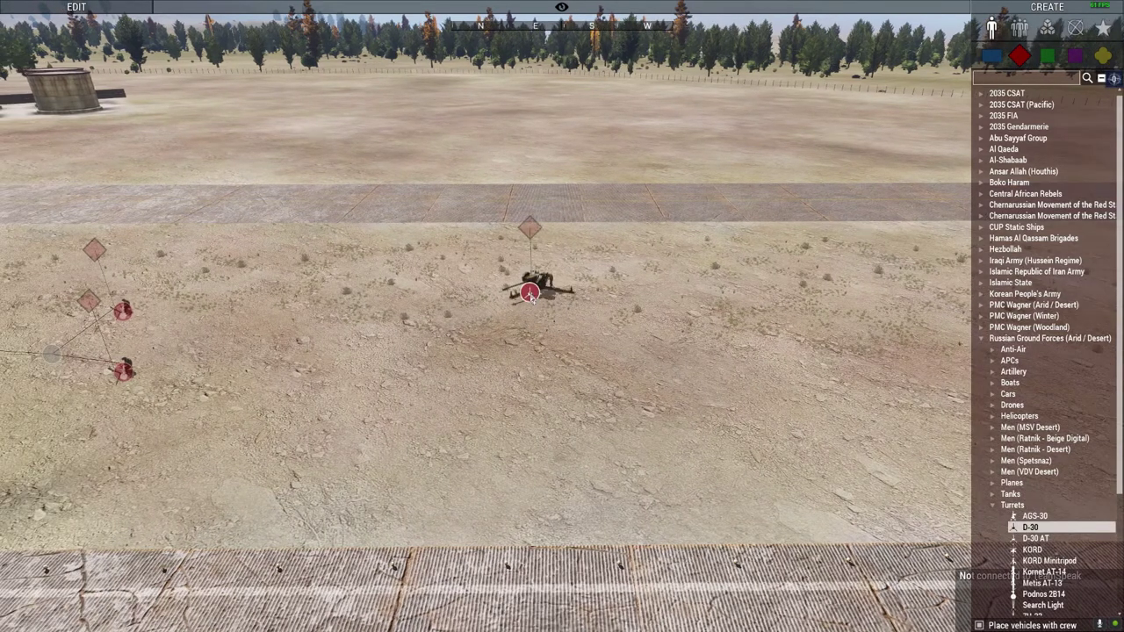
Step: Add two more D-30 howitzers, one alongside the first and one closer to the concrete strip
{"action": "left_click", "coordinate": [594, 412]}
{"action": "left_click", "coordinate": [728, 303], "text": "ctrl"}
{"action": "key", "text": "d"}
{"action": "right_click", "coordinate": [439, 399]}
{"action": "key", "text": "s"}
{"action": "left_click", "coordinate": [491, 403]}
{"action": "left_click_drag", "start_coordinate": [492, 404], "coordinate": [485, 461], "text": "ctrl"}
{"action": "left_click", "coordinate": [601, 437]}
{"action": "key", "text": "w"}
{"action": "right_click_drag", "start_coordinate": [606, 436], "coordinate": [662, 426]}
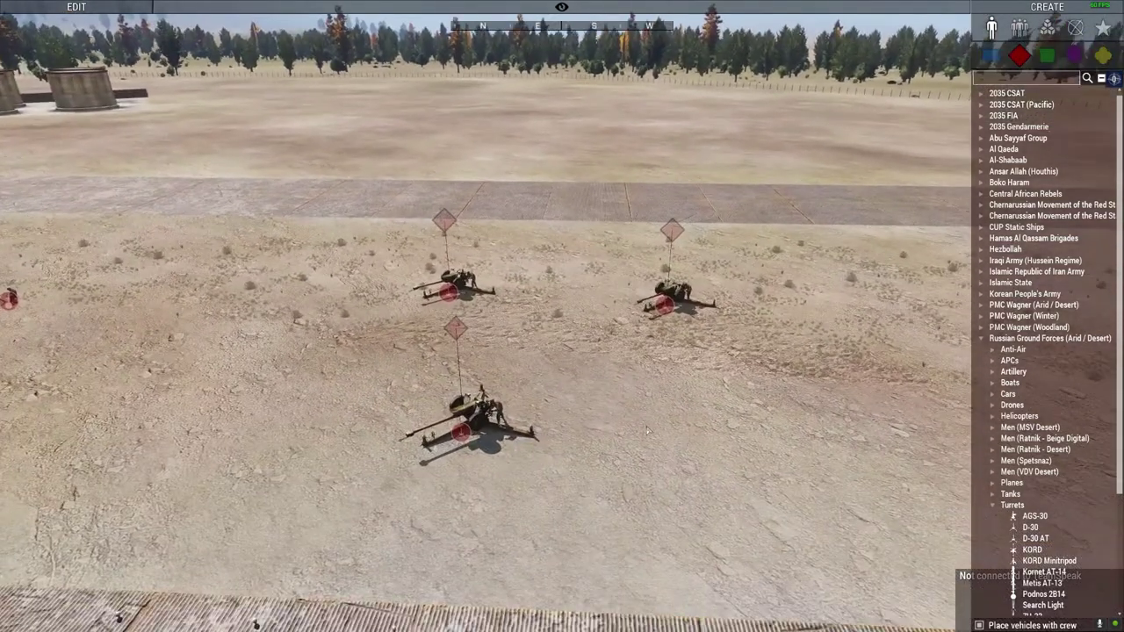
Step: Search the units for "m119", place an IS M119 howitzer beside the D-30s and delete it again
{"action": "left_click", "coordinate": [1004, 83]}
{"action": "type", "text": "m119"}
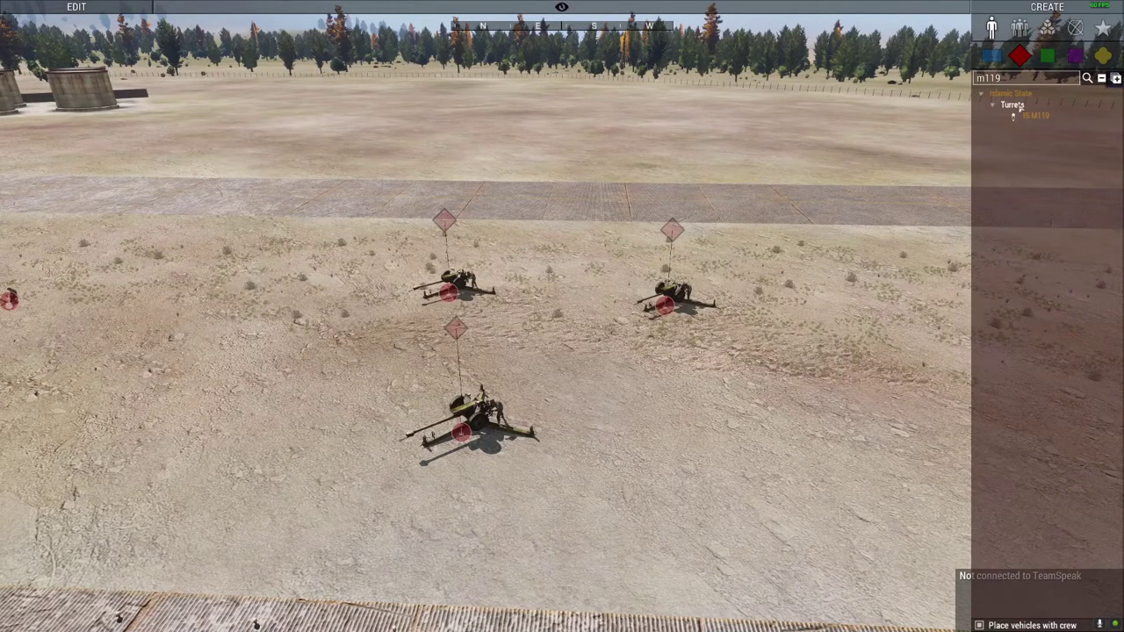
{"action": "left_click", "coordinate": [1037, 115]}
{"action": "key", "text": "d"}
{"action": "left_click", "coordinate": [646, 397]}
{"action": "scroll", "coordinate": [647, 400], "scroll_direction": "up", "scroll_amount": 1}
{"action": "key", "text": "s"}
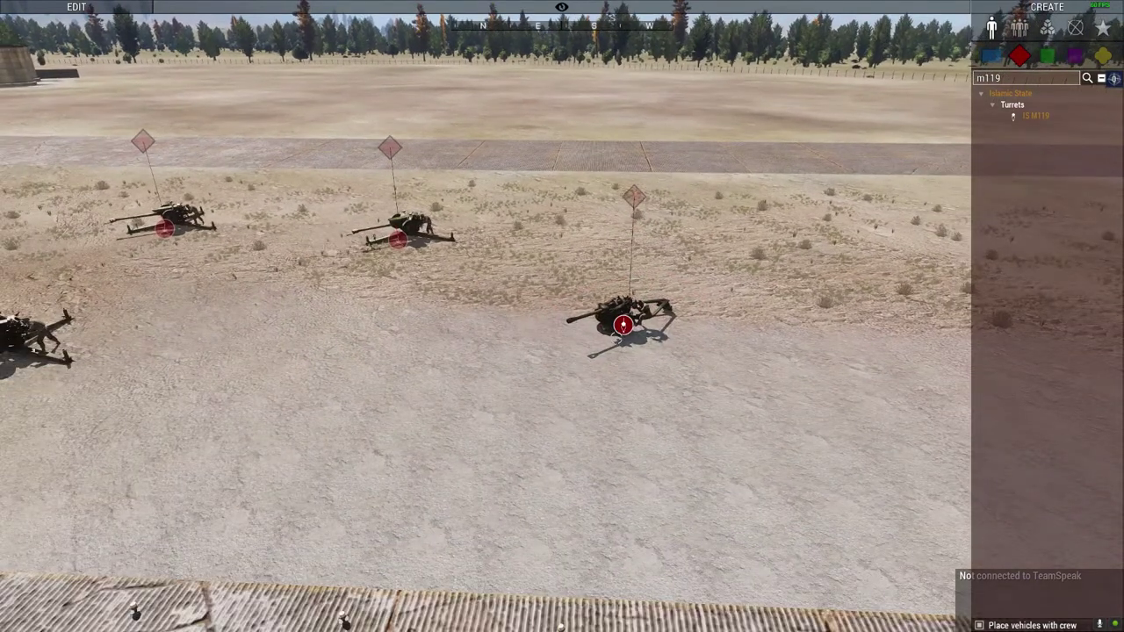
{"action": "scroll", "coordinate": [623, 325], "scroll_direction": "down", "scroll_amount": 1}
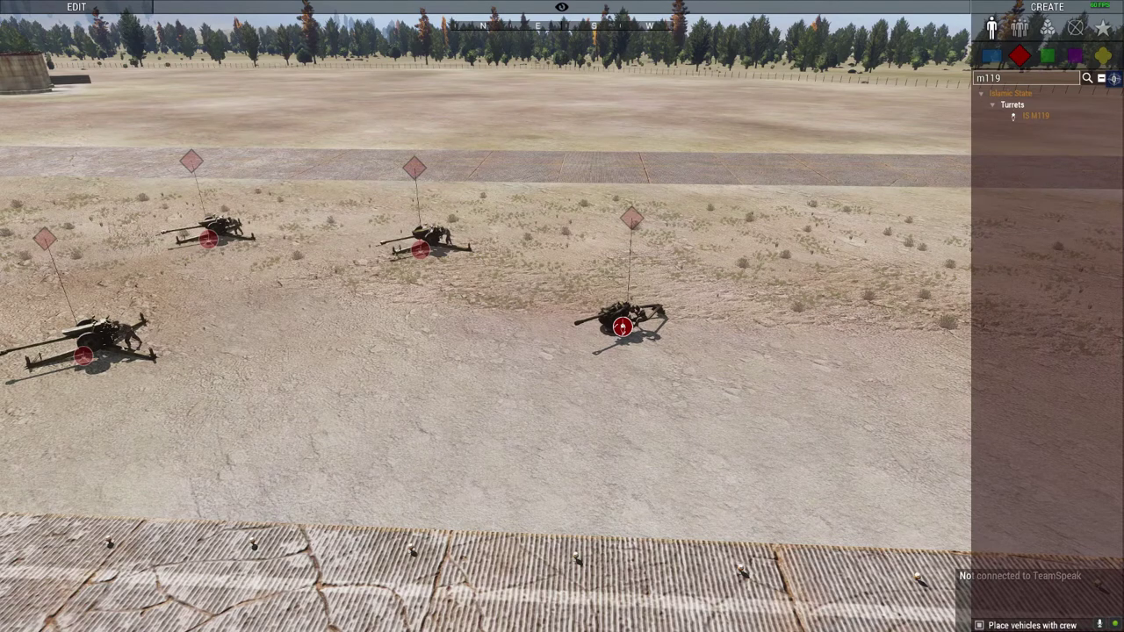
{"action": "key", "text": "Delete"}
Step: Look over the three D-30 howitzers and the neighbouring mortar group
{"action": "key", "text": "a"}
{"action": "key", "text": "w"}
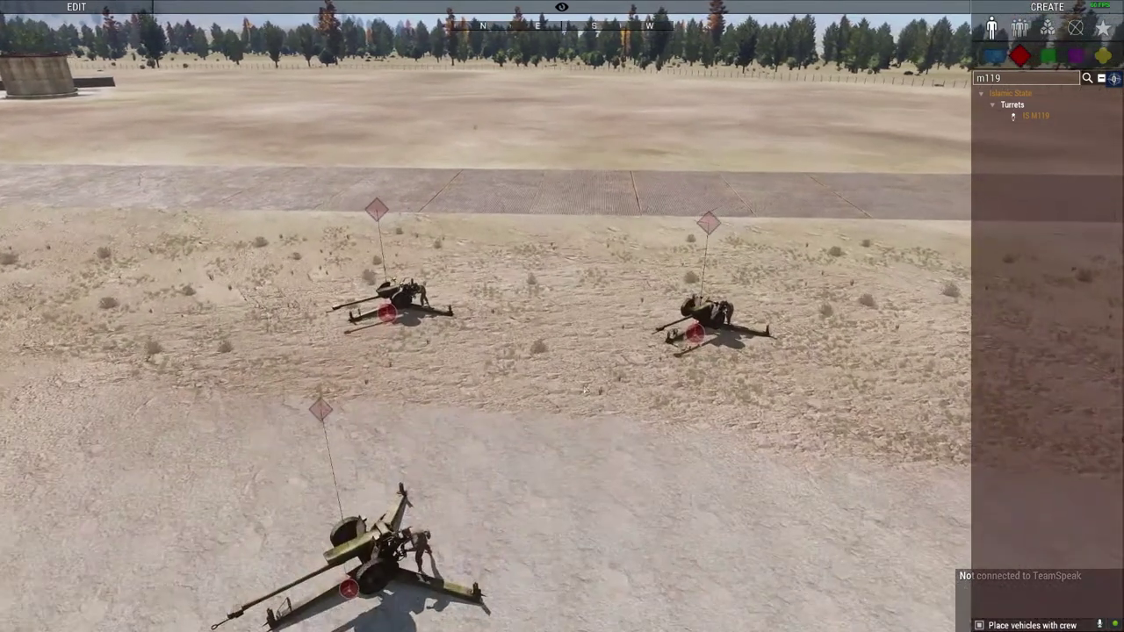
{"action": "right_click_drag", "start_coordinate": [588, 389], "coordinate": [590, 401]}
{"action": "key", "text": "s"}
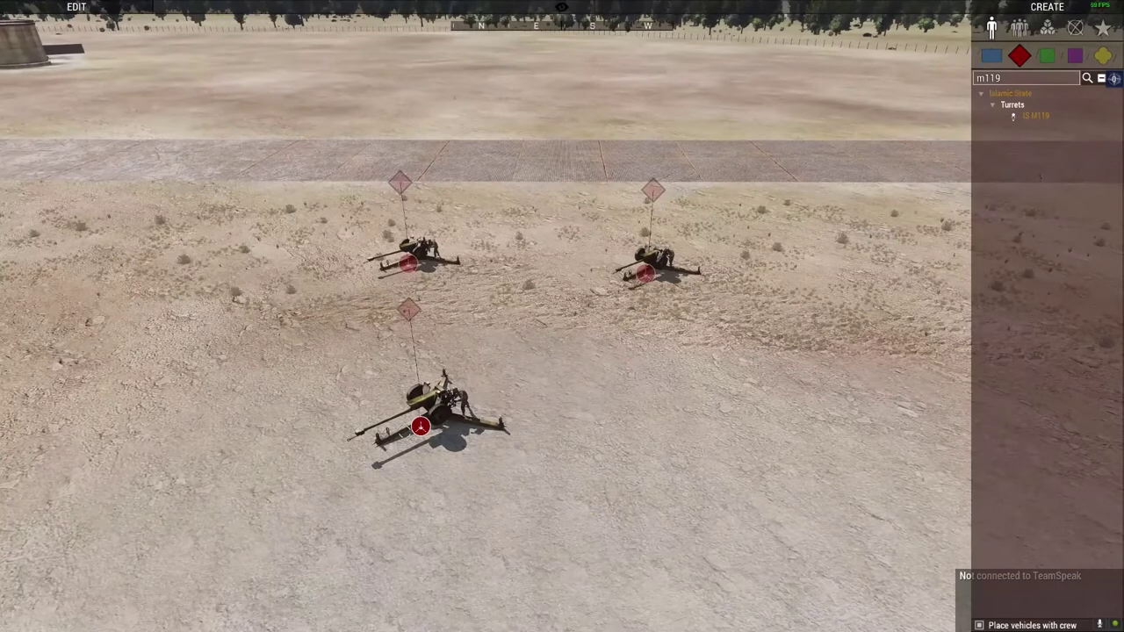
{"action": "key", "text": "a"}
{"action": "right_click_drag", "start_coordinate": [454, 476], "coordinate": [371, 422]}
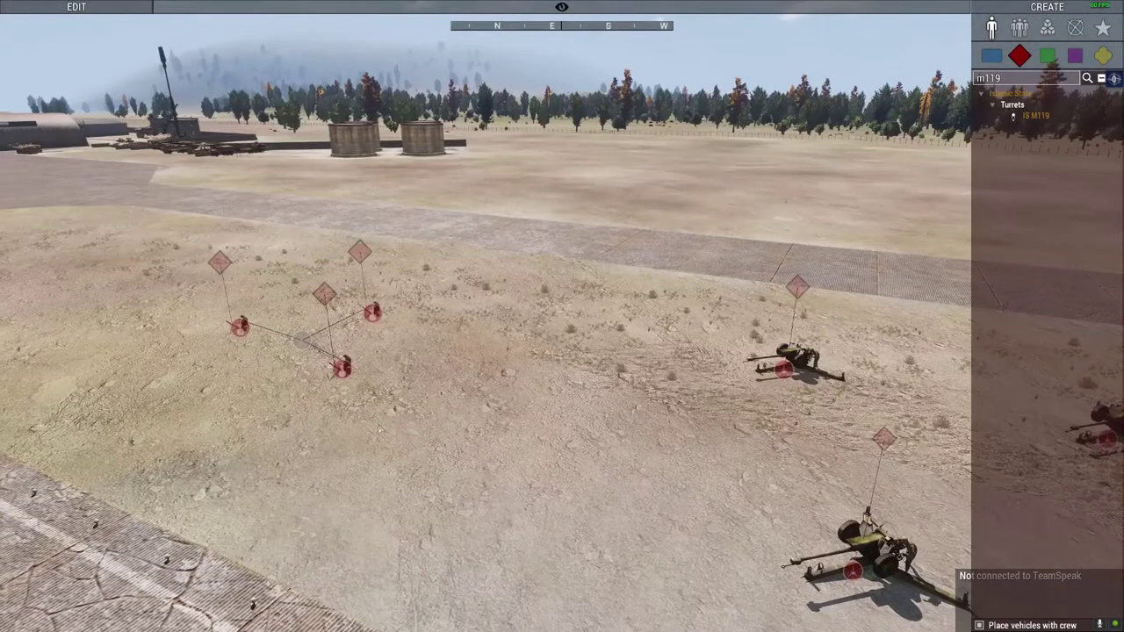
{"action": "right_click_drag", "start_coordinate": [515, 443], "coordinate": [564, 450]}
{"action": "key", "text": "d"}
{"action": "key", "text": "w"}
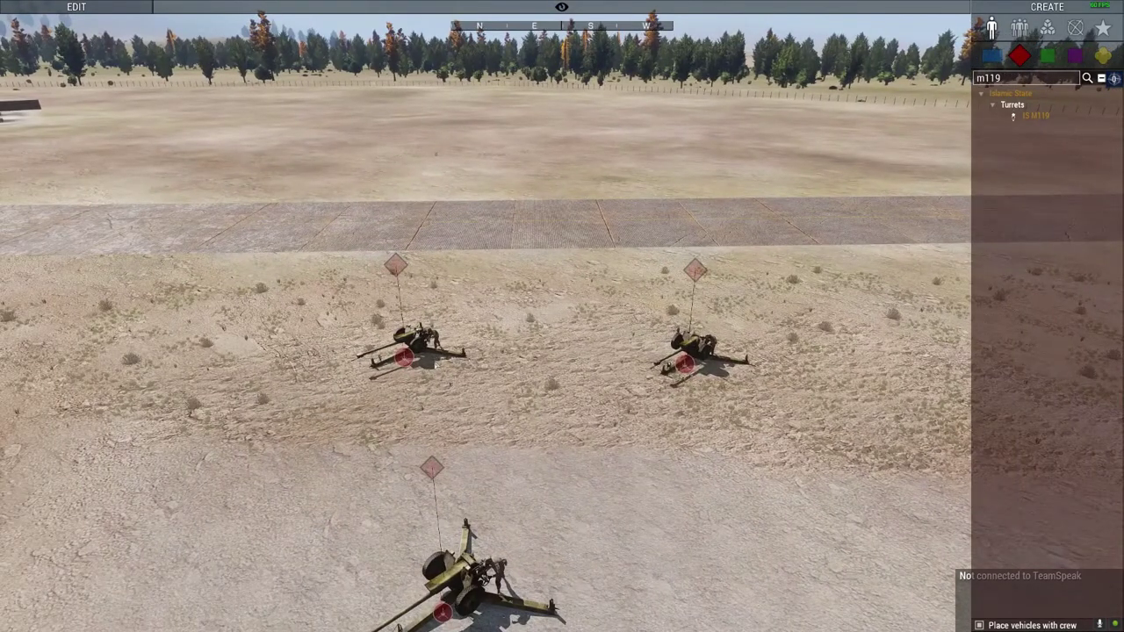
Step: Set the rear-left D-30's ammunition to 100% and execute the saved code _this addEventHandler ["Fired",{(_this select 0) setVehicleAmmo 1}] on it
{"action": "double_click", "coordinate": [404, 357]}
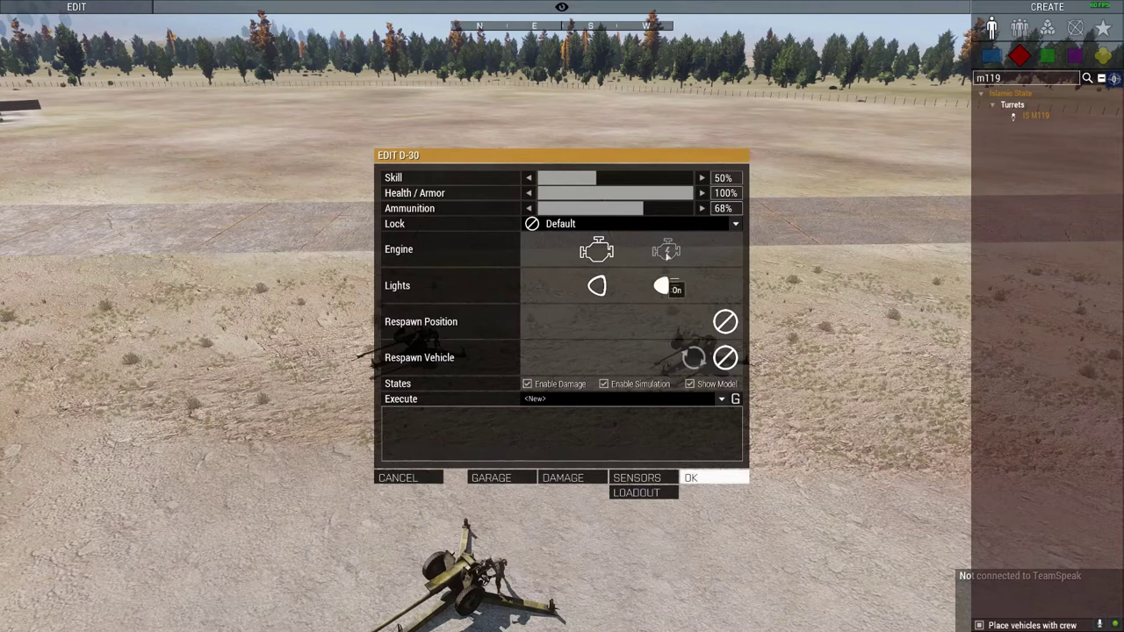
{"action": "left_click_drag", "start_coordinate": [659, 212], "coordinate": [704, 217]}
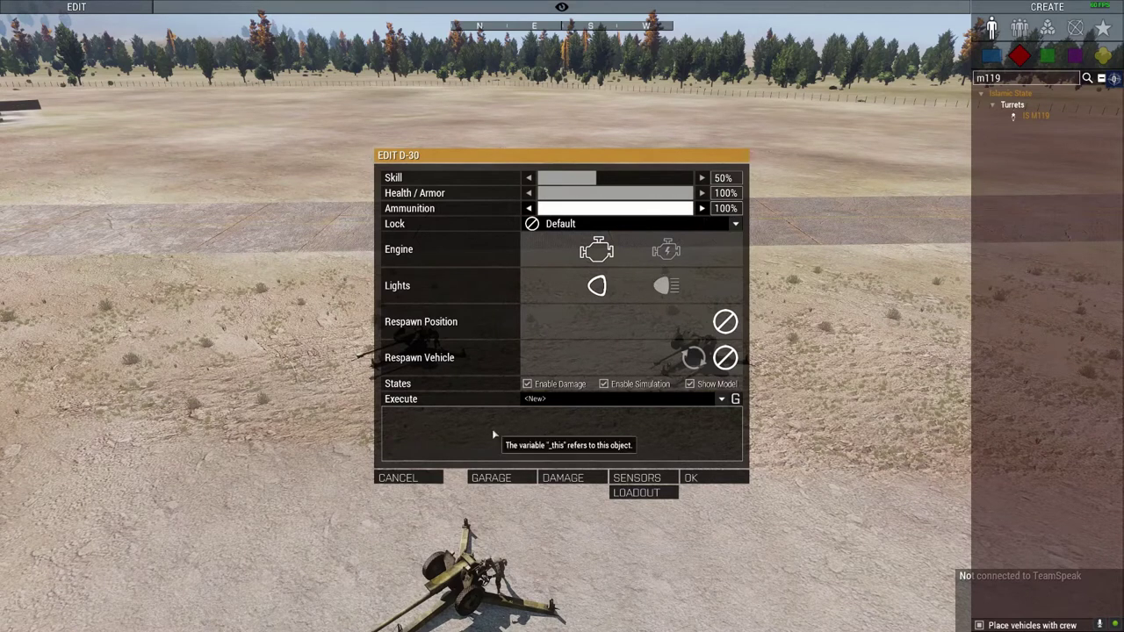
{"action": "left_click", "coordinate": [721, 399]}
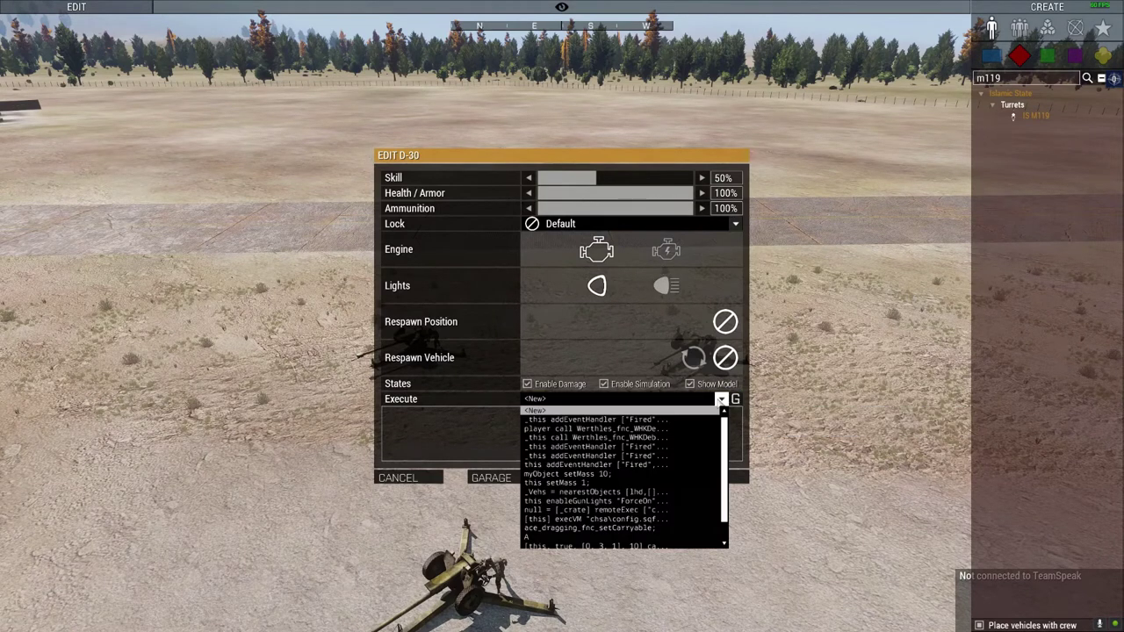
{"action": "left_click", "coordinate": [606, 420]}
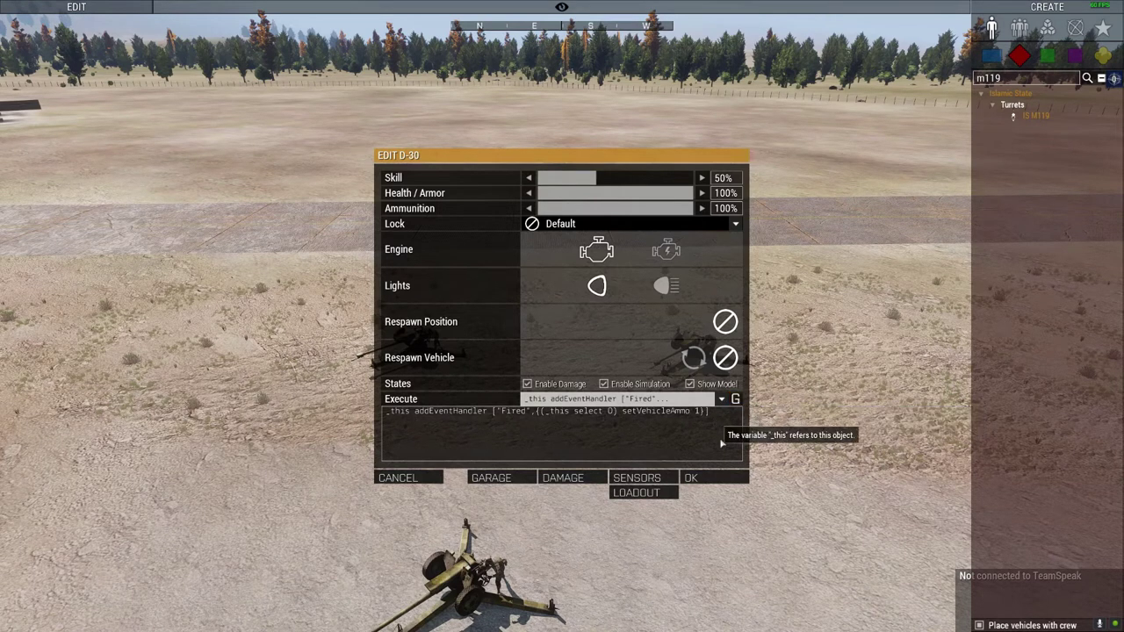
{"action": "left_click", "coordinate": [717, 479]}
{"action": "left_click", "coordinate": [553, 433]}
Step: Apply the Lambs Danger FSM option Disable AI to the rear-left D-30
{"action": "right_click", "coordinate": [403, 356]}
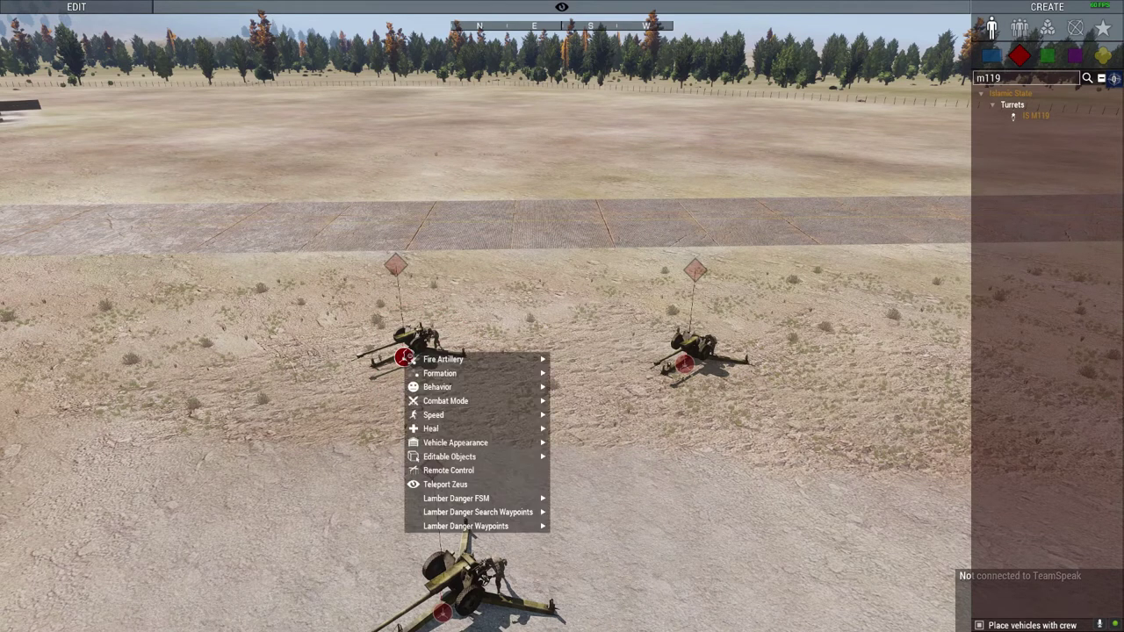
{"action": "mouse_move", "coordinate": [474, 498]}
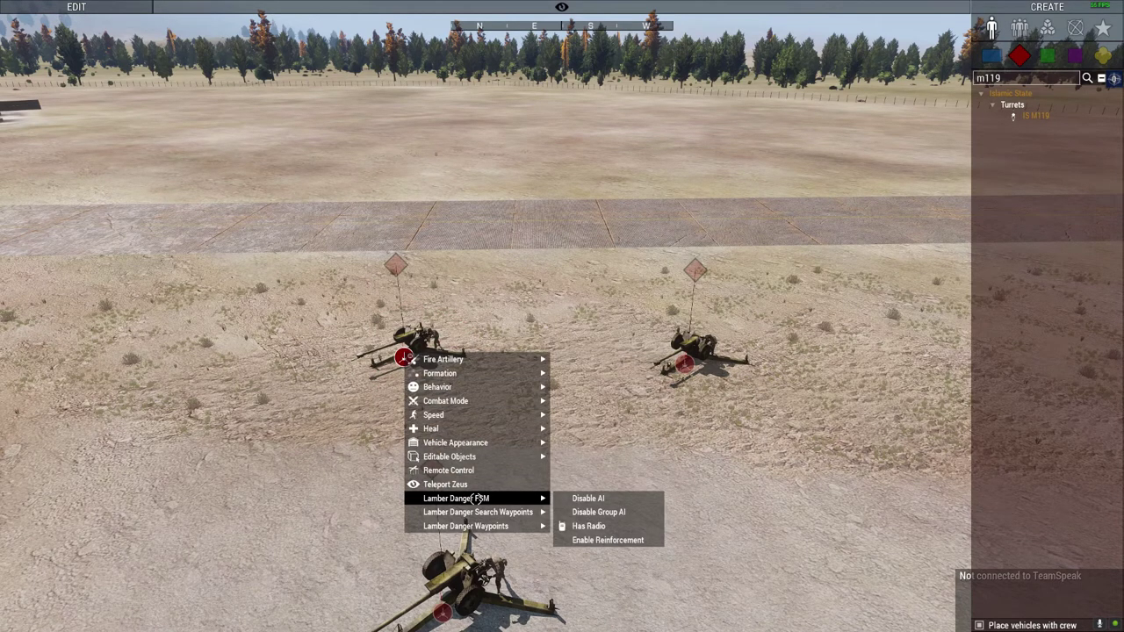
{"action": "left_click", "coordinate": [602, 499]}
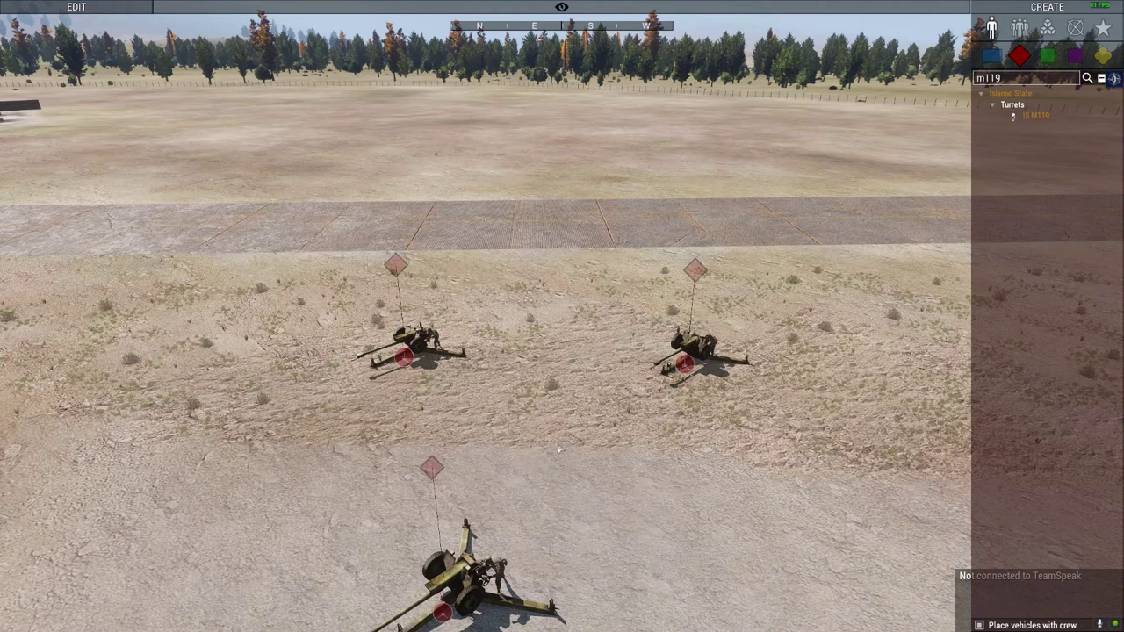
Step: Check the rear-left D-30's properties and close them without making changes
{"action": "right_click_drag", "start_coordinate": [558, 440], "coordinate": [554, 436]}
{"action": "double_click", "coordinate": [490, 386]}
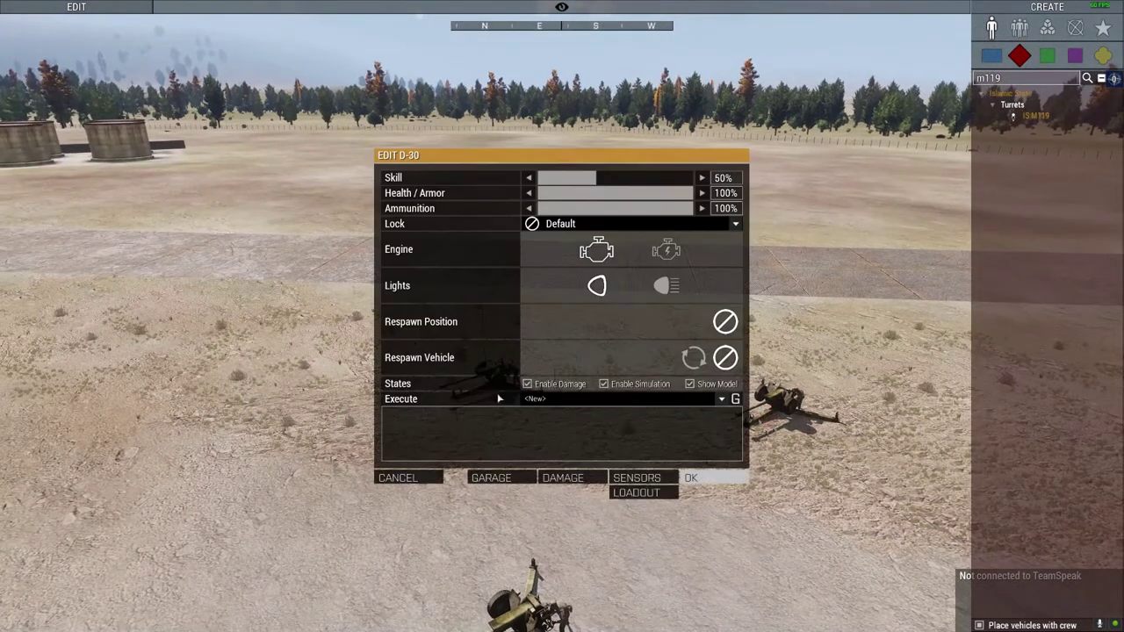
{"action": "left_click", "coordinate": [410, 479]}
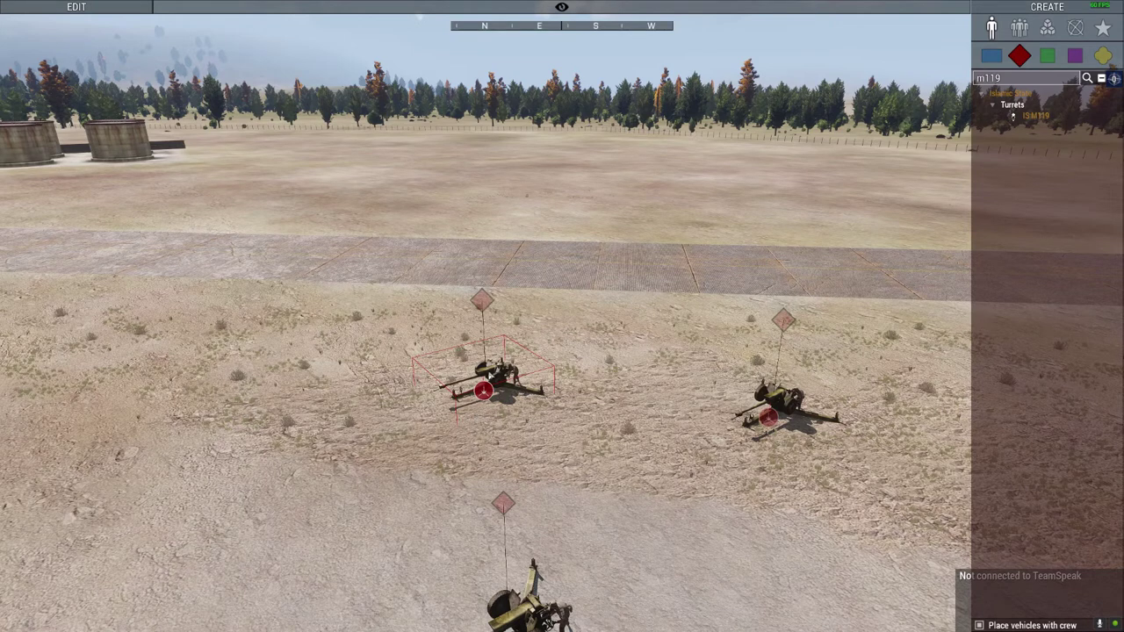
{"action": "left_click", "coordinate": [518, 406]}
{"action": "right_click_drag", "start_coordinate": [441, 372], "coordinate": [442, 372]}
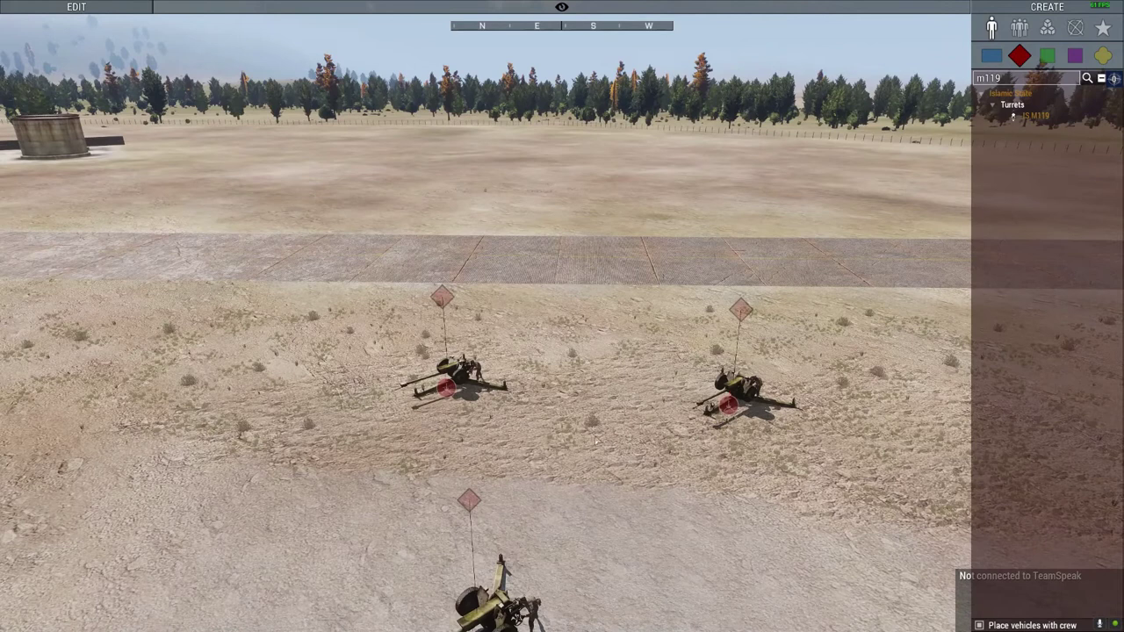
Step: Set the rear-right D-30's ammunition to 100% and execute the saved code _this addEventHandler ["Fired",{(_this select 0) setVehicleAmmo 1}] on it
{"action": "key", "text": "d"}
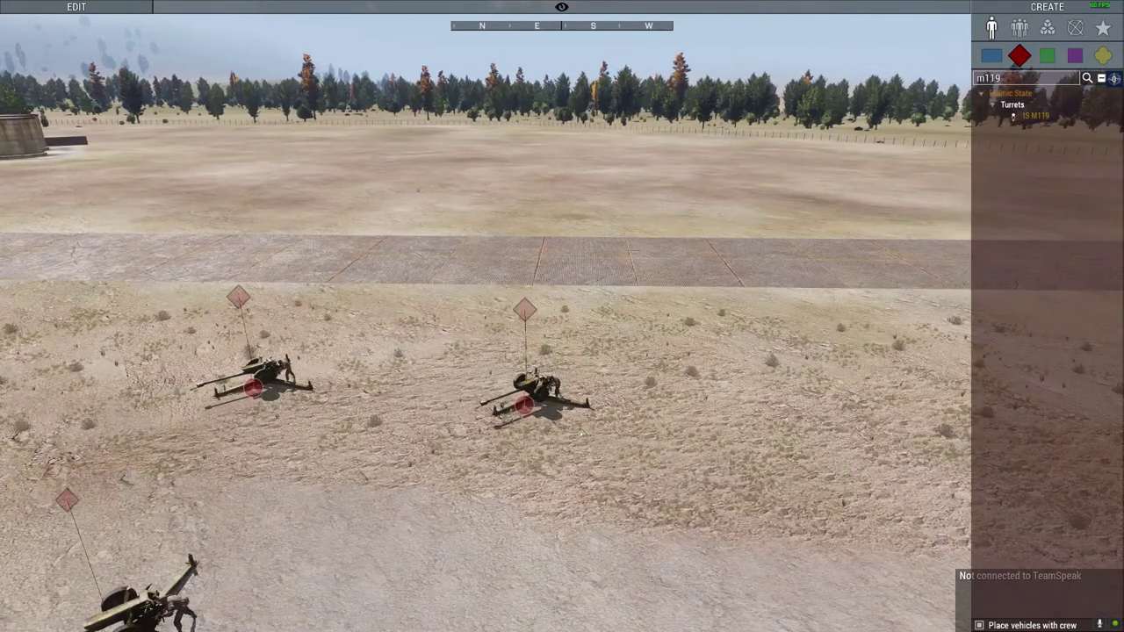
{"action": "double_click", "coordinate": [524, 405]}
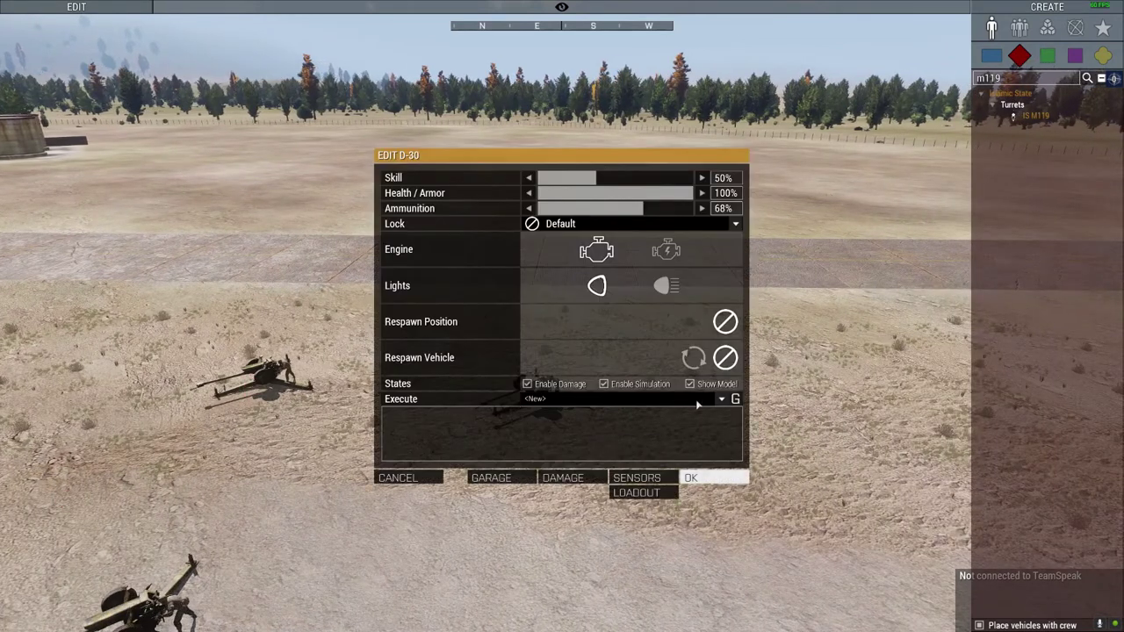
{"action": "left_click", "coordinate": [721, 399]}
{"action": "left_click", "coordinate": [645, 420]}
{"action": "left_click", "coordinate": [690, 209]}
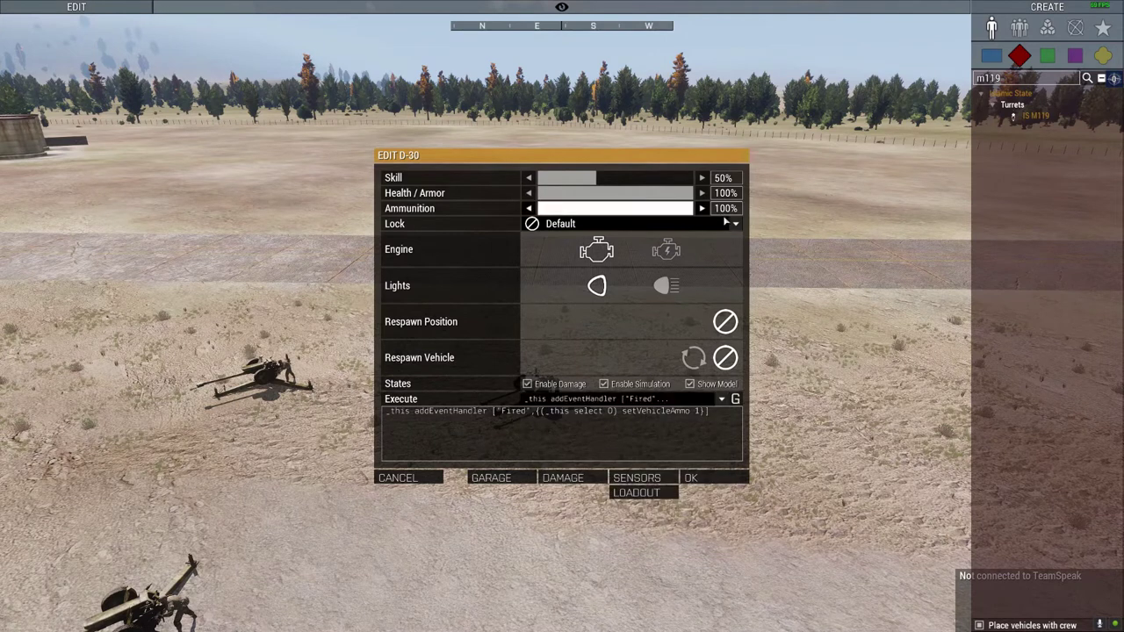
{"action": "left_click", "coordinate": [713, 478]}
Step: Set the front D-30's ammunition to 100% and execute the same saved "Fired" setVehicleAmmo event handler code on it
{"action": "key", "text": "s"}
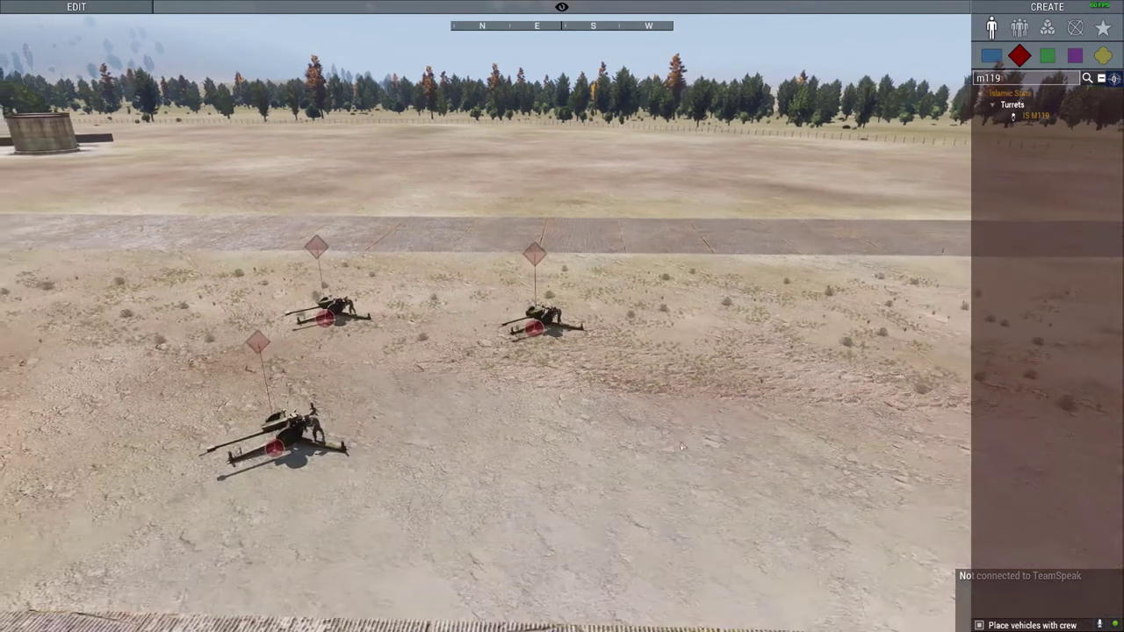
{"action": "double_click", "coordinate": [444, 443]}
{"action": "left_click", "coordinate": [721, 399]}
{"action": "left_click", "coordinate": [615, 423]}
{"action": "left_click", "coordinate": [689, 209]}
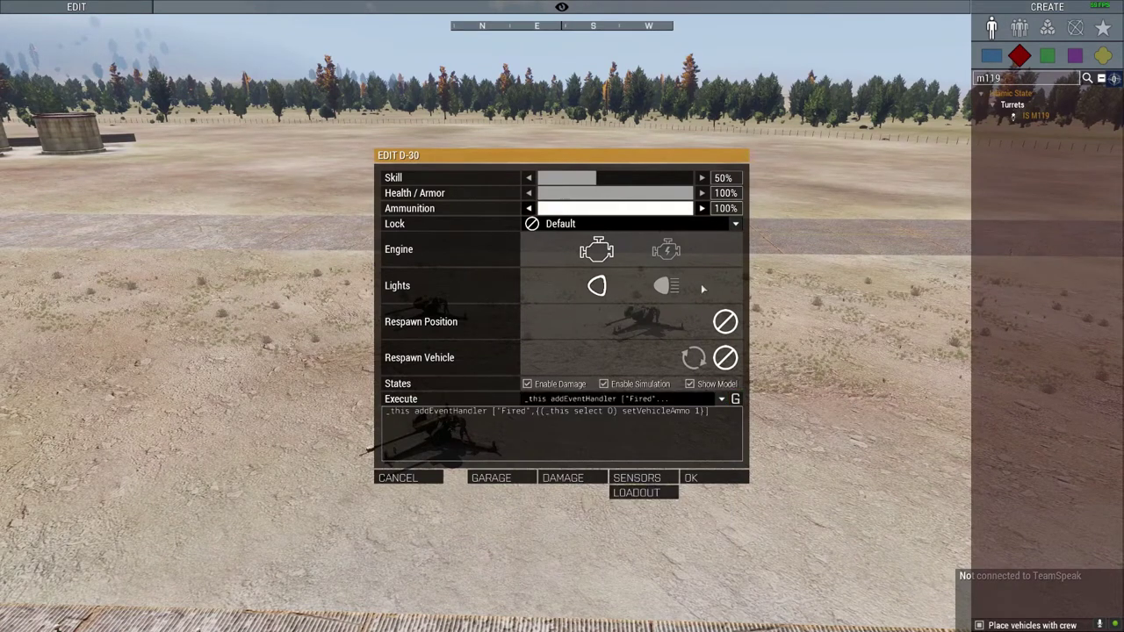
{"action": "left_click", "coordinate": [708, 478]}
Step: Apply the Lambs Danger FSM option Disable AI to the front D-30 and the rear-right D-30
{"action": "right_click", "coordinate": [423, 449]}
{"action": "mouse_move", "coordinate": [544, 595]}
{"action": "left_click", "coordinate": [620, 582]}
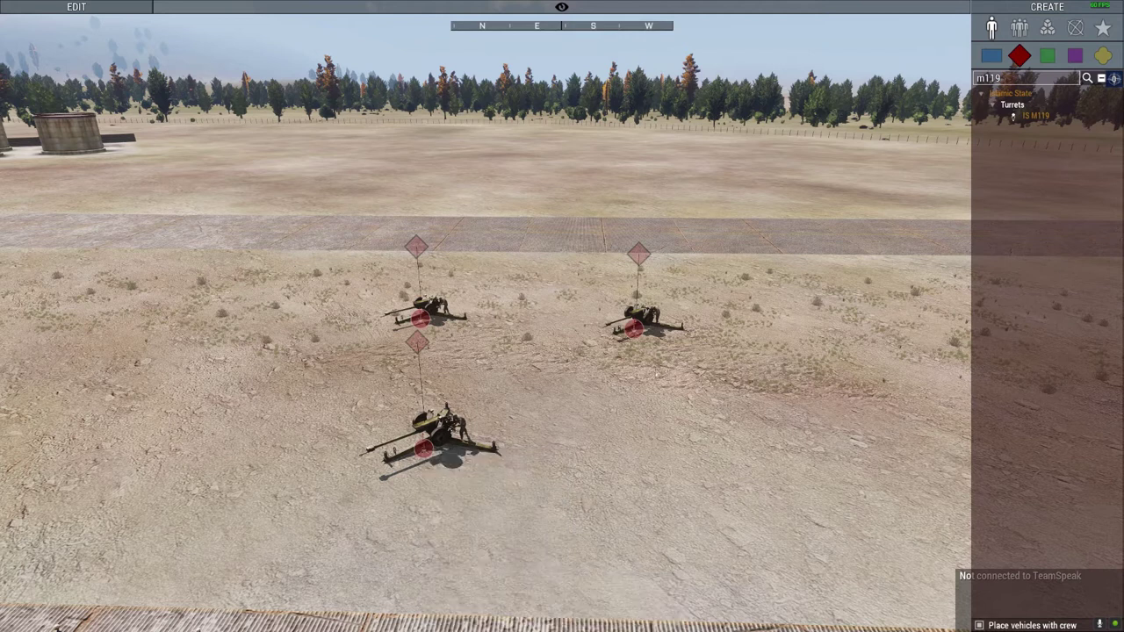
{"action": "right_click", "coordinate": [634, 330]}
{"action": "mouse_move", "coordinate": [693, 478]}
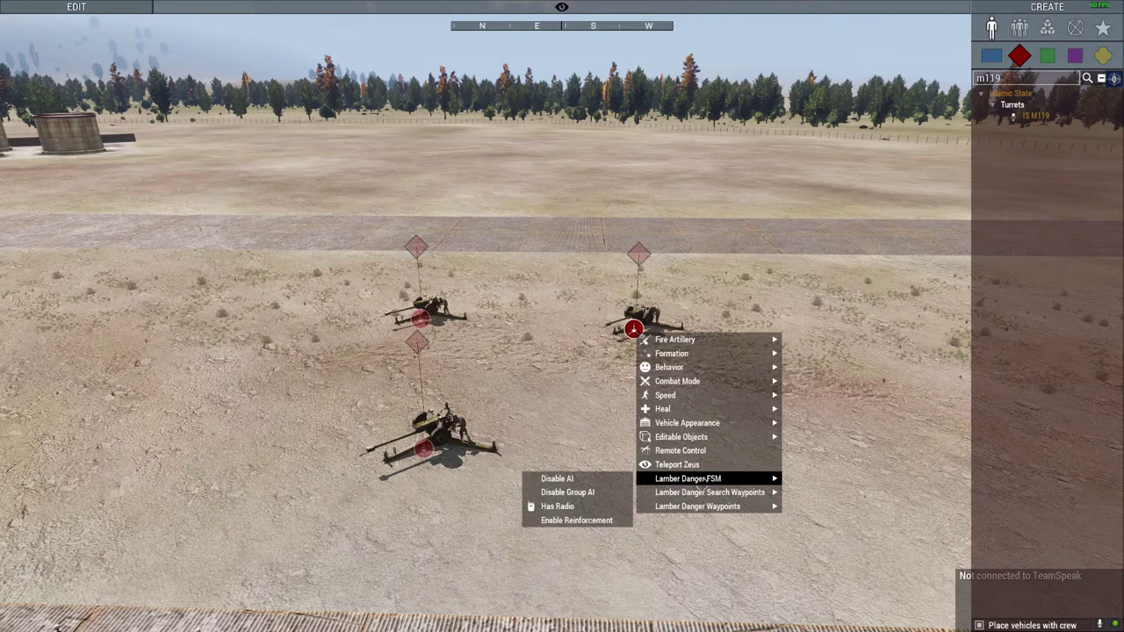
{"action": "left_click", "coordinate": [594, 478]}
Step: Place an Artillery Fire Mission module on the front D-30, ordering 3 units to fire 3OF56 HE at Target Alpha
{"action": "scroll", "coordinate": [594, 479], "scroll_direction": "up", "scroll_amount": 2}
{"action": "key", "text": "BackSpace"}
{"action": "left_click", "coordinate": [1047, 28]}
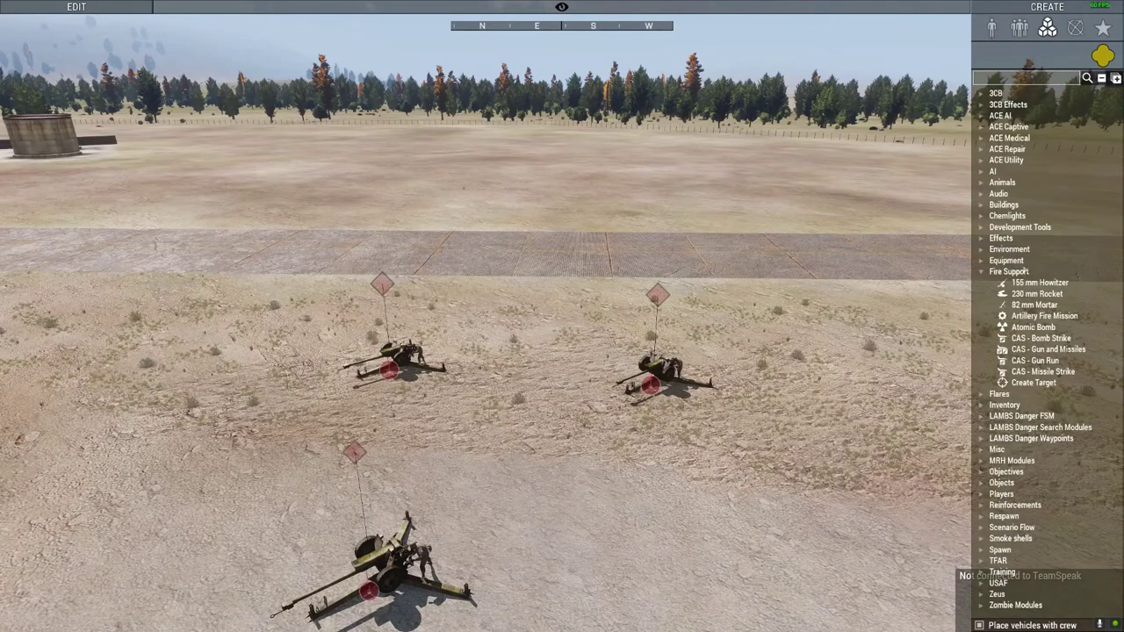
{"action": "left_click", "coordinate": [1034, 317]}
{"action": "key", "text": "s"}
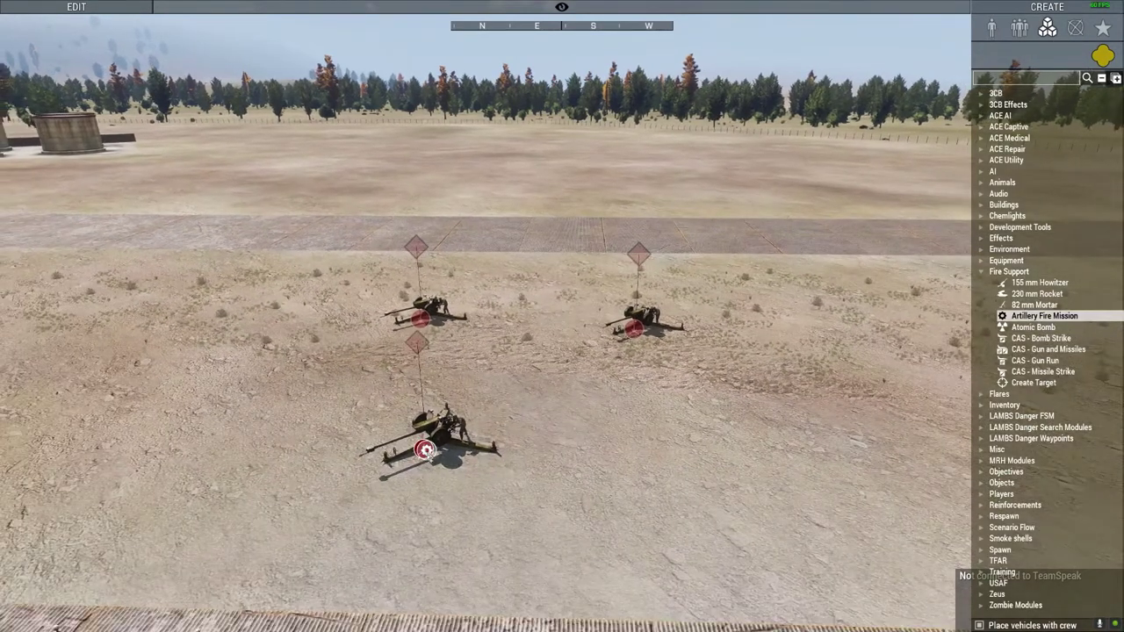
{"action": "left_click", "coordinate": [428, 450]}
{"action": "left_click", "coordinate": [569, 356]}
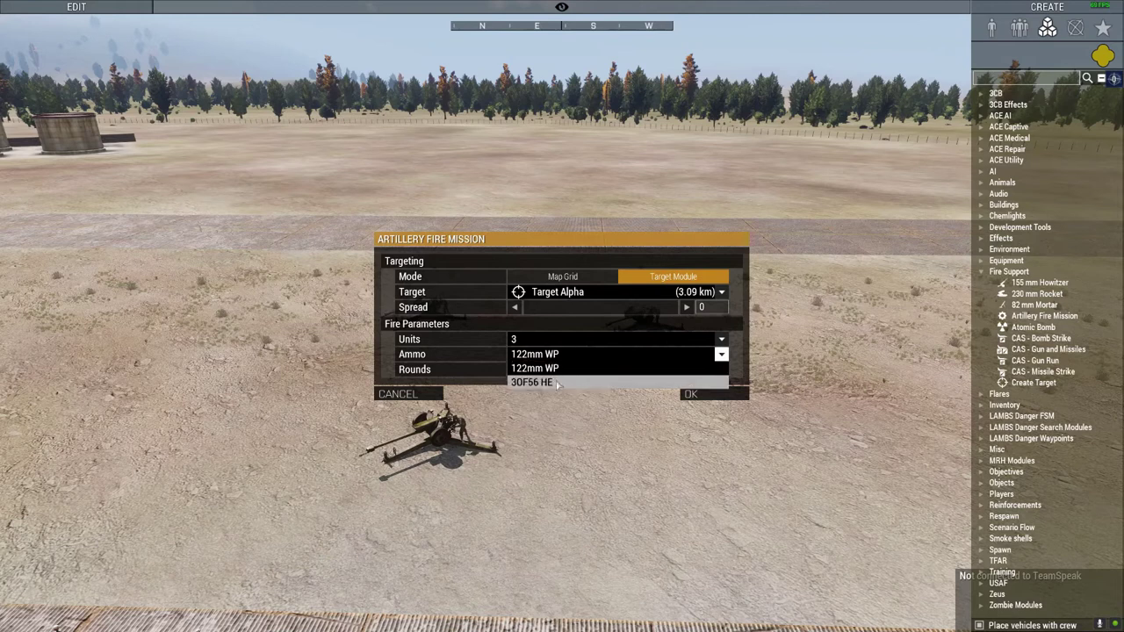
{"action": "left_click", "coordinate": [557, 384]}
{"action": "left_click", "coordinate": [708, 392]}
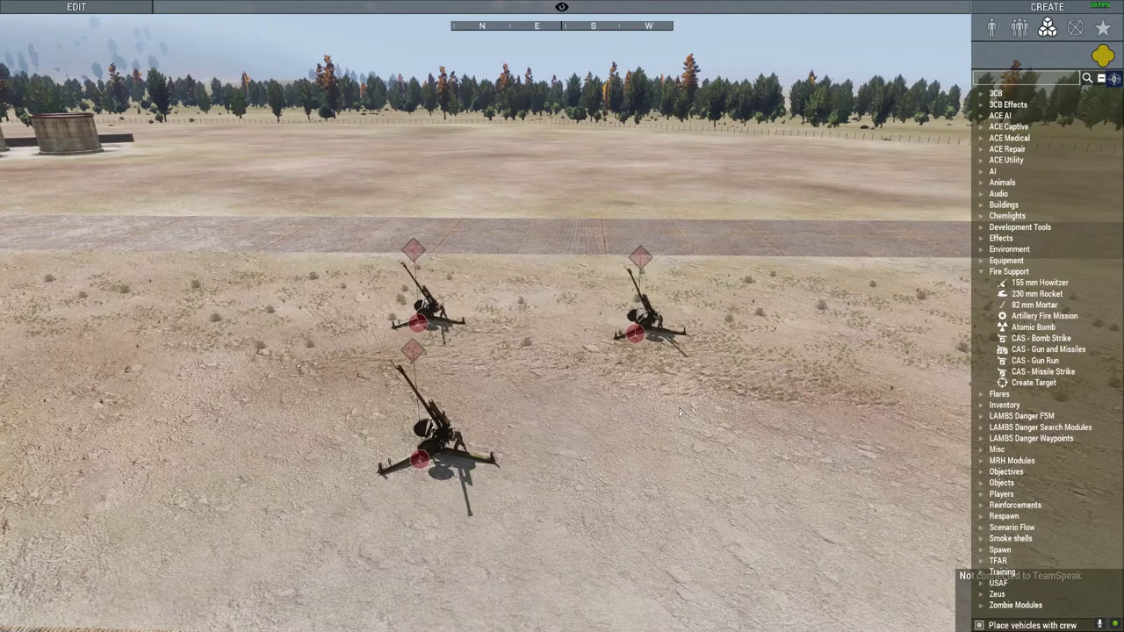
Step: Select all three D-30 howitzers and delete them
{"action": "key", "text": "s"}
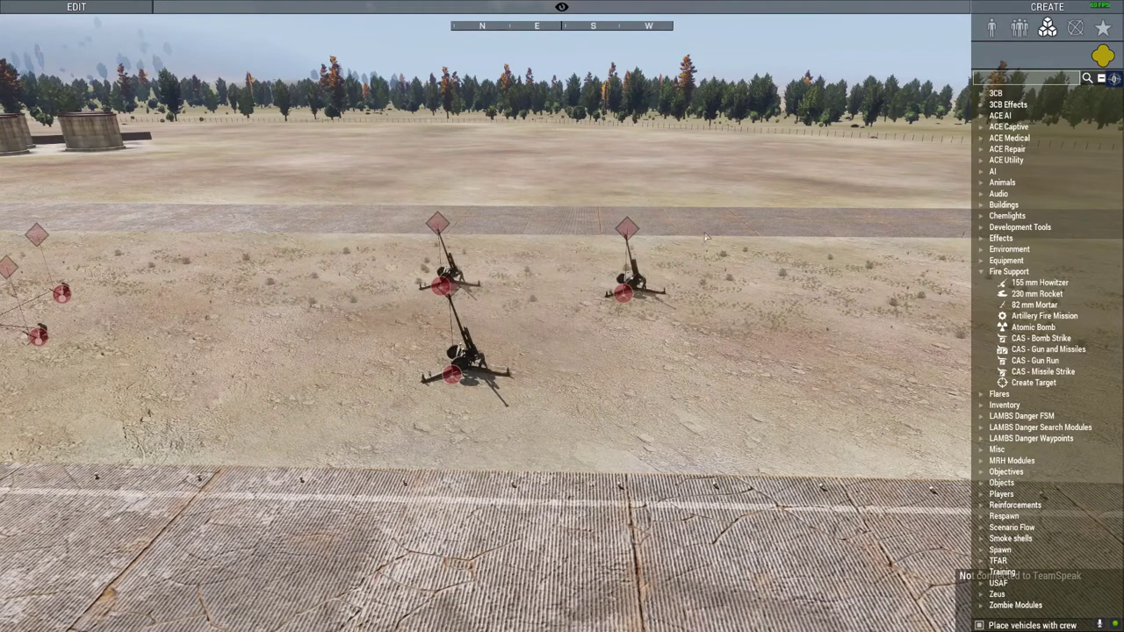
{"action": "left_click_drag", "start_coordinate": [705, 237], "coordinate": [345, 419]}
{"action": "key", "text": "w"}
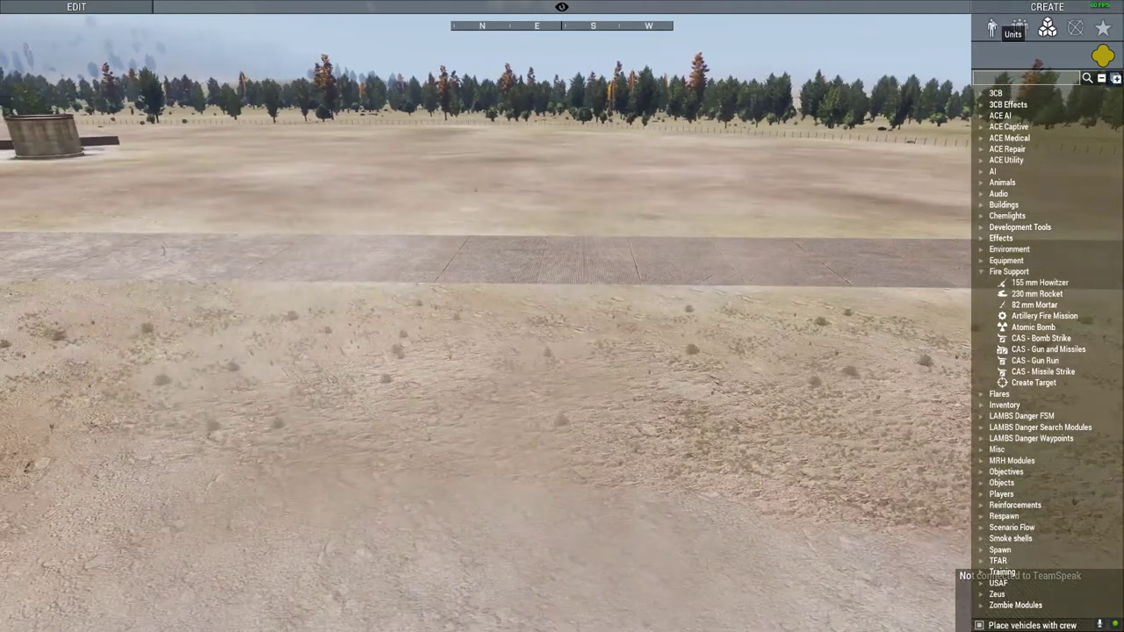
Step: Search the units for "m119" and place an IS M119 howitzer on the cleared ground
{"action": "left_click", "coordinate": [1018, 27]}
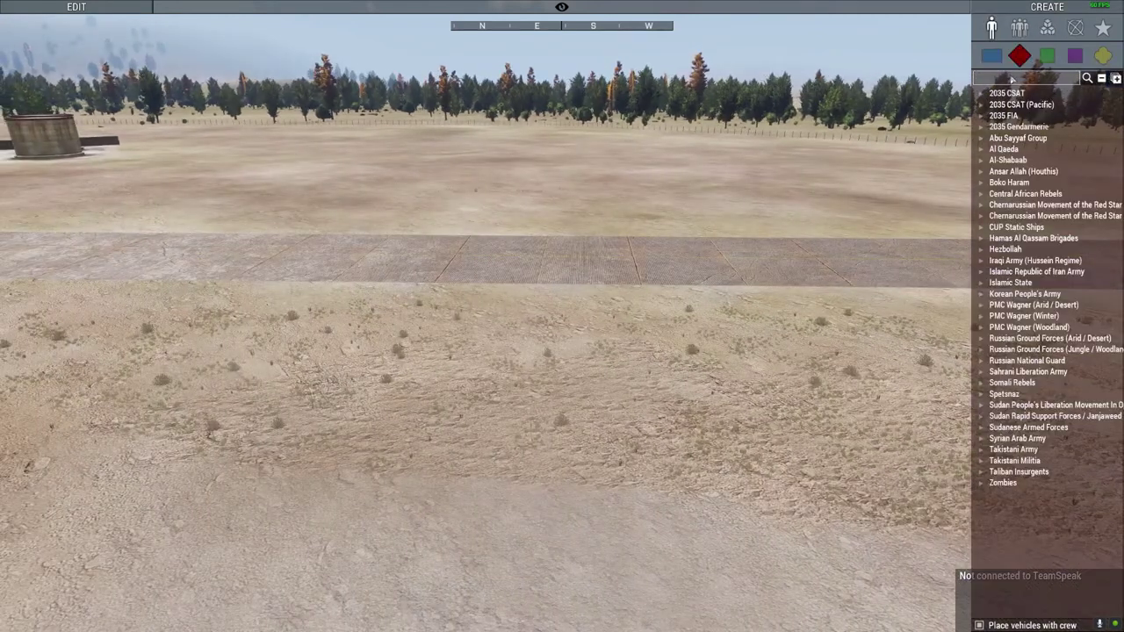
{"action": "left_click", "coordinate": [1012, 78]}
{"action": "type", "text": "m119"}
{"action": "left_click", "coordinate": [1034, 115]}
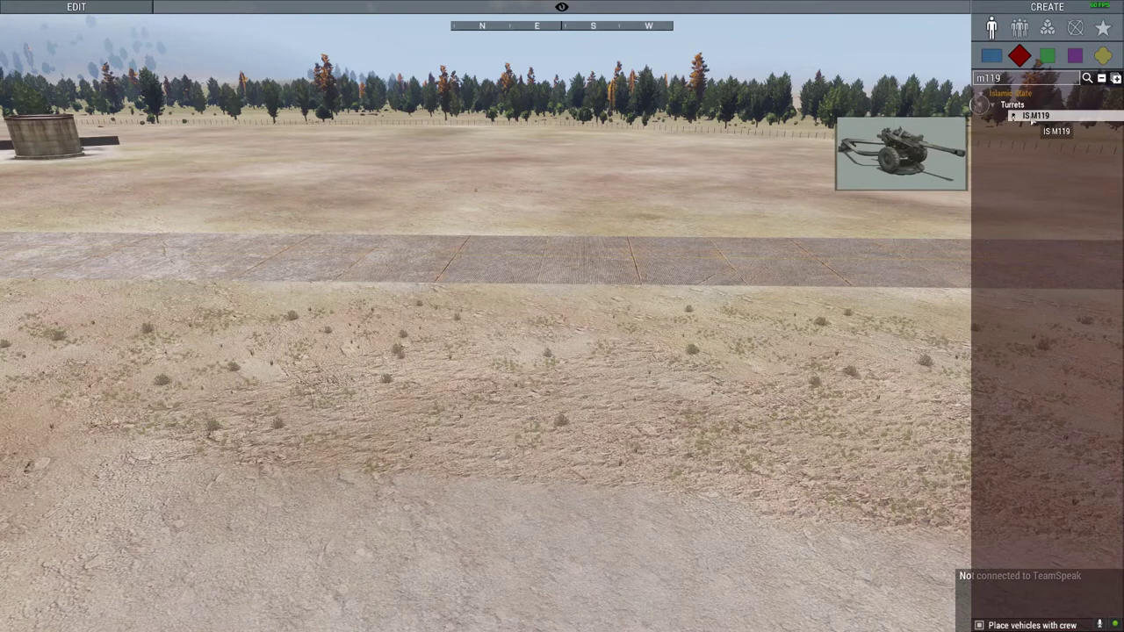
{"action": "left_click", "coordinate": [531, 398]}
{"action": "scroll", "coordinate": [531, 399], "scroll_direction": "up", "scroll_amount": 2}
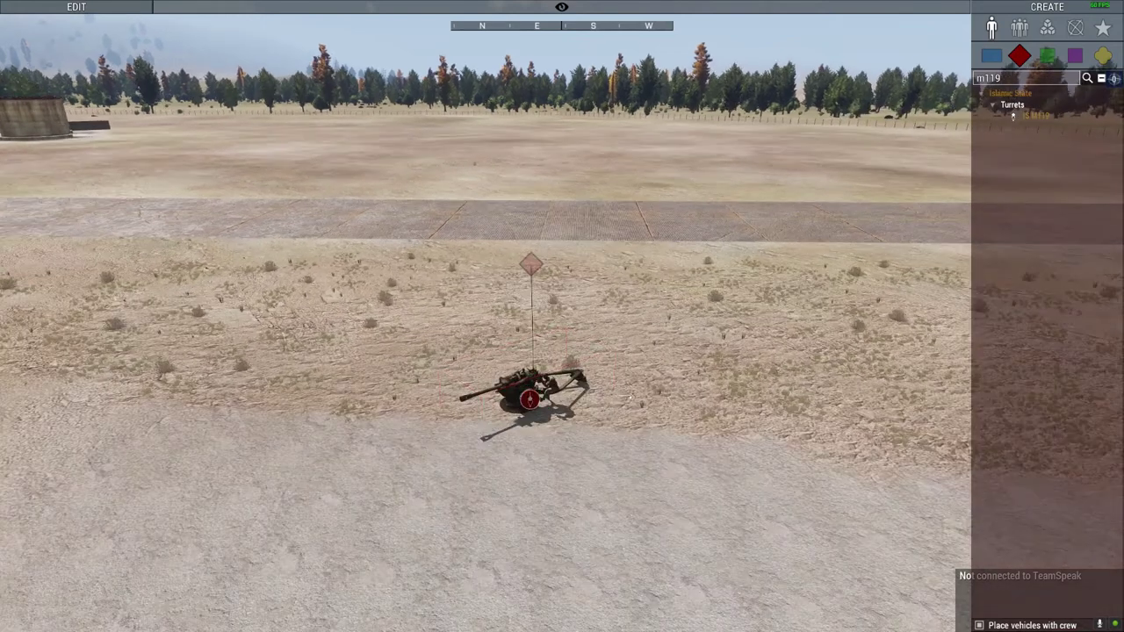
{"action": "right_click_drag", "start_coordinate": [562, 373], "coordinate": [593, 348]}
Step: Clear the unit search, set the M119's ammunition to 100% and execute the saved "Fired" setVehicleAmmo event handler code on it
{"action": "left_click_drag", "start_coordinate": [1008, 78], "coordinate": [963, 95]}
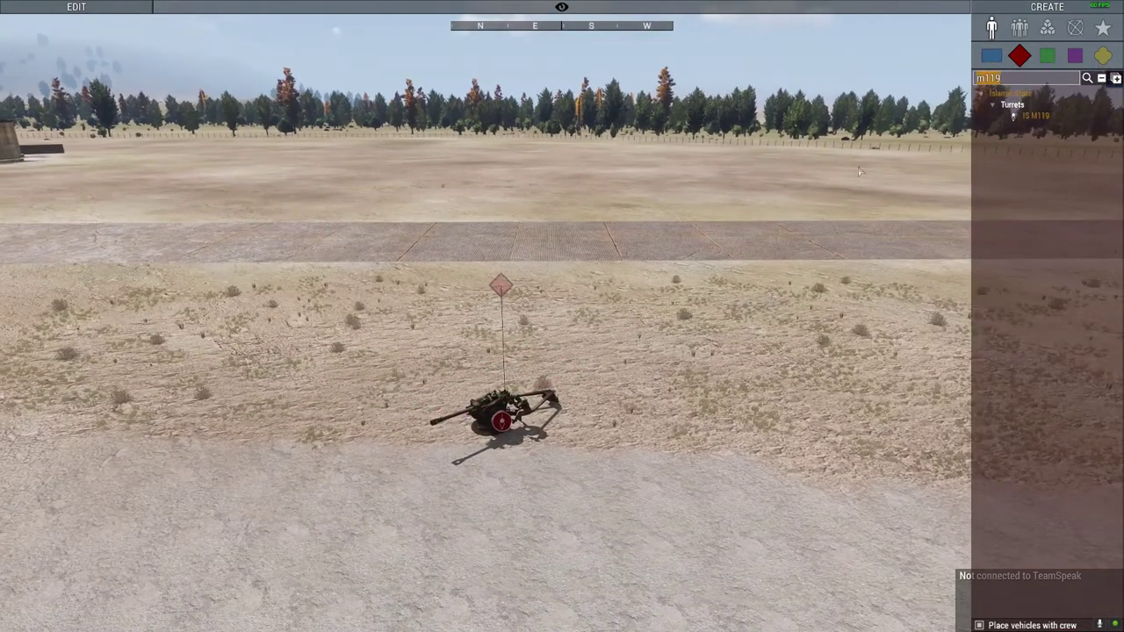
{"action": "key", "text": "BackSpace"}
{"action": "right_click_drag", "start_coordinate": [588, 330], "coordinate": [532, 374]}
{"action": "double_click", "coordinate": [530, 376]}
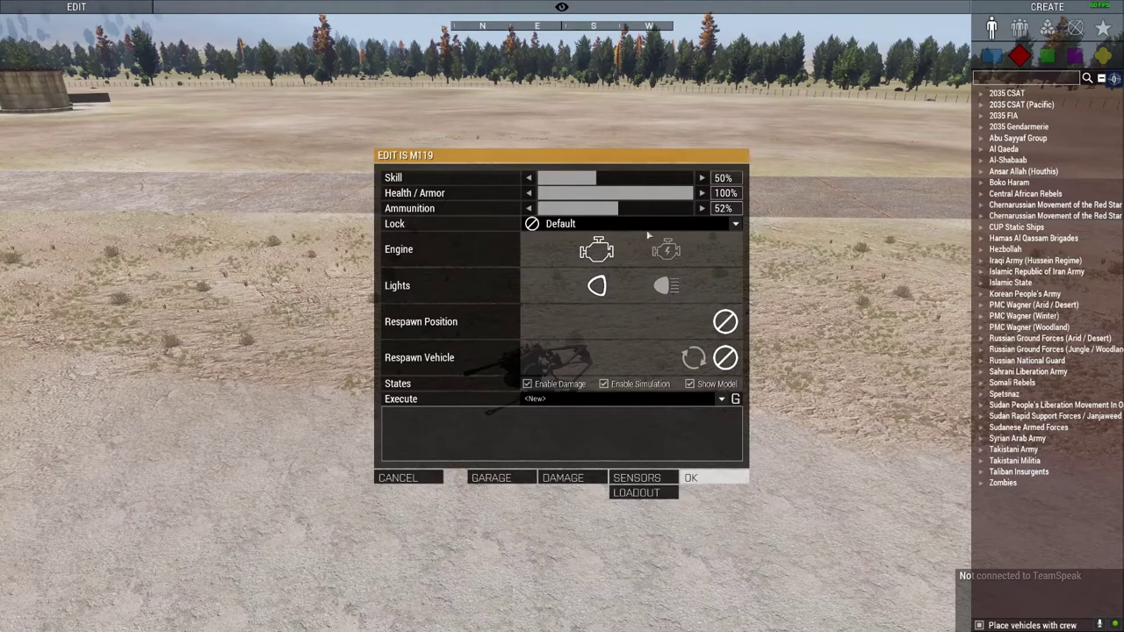
{"action": "left_click_drag", "start_coordinate": [658, 213], "coordinate": [701, 210]}
{"action": "left_click", "coordinate": [722, 399]}
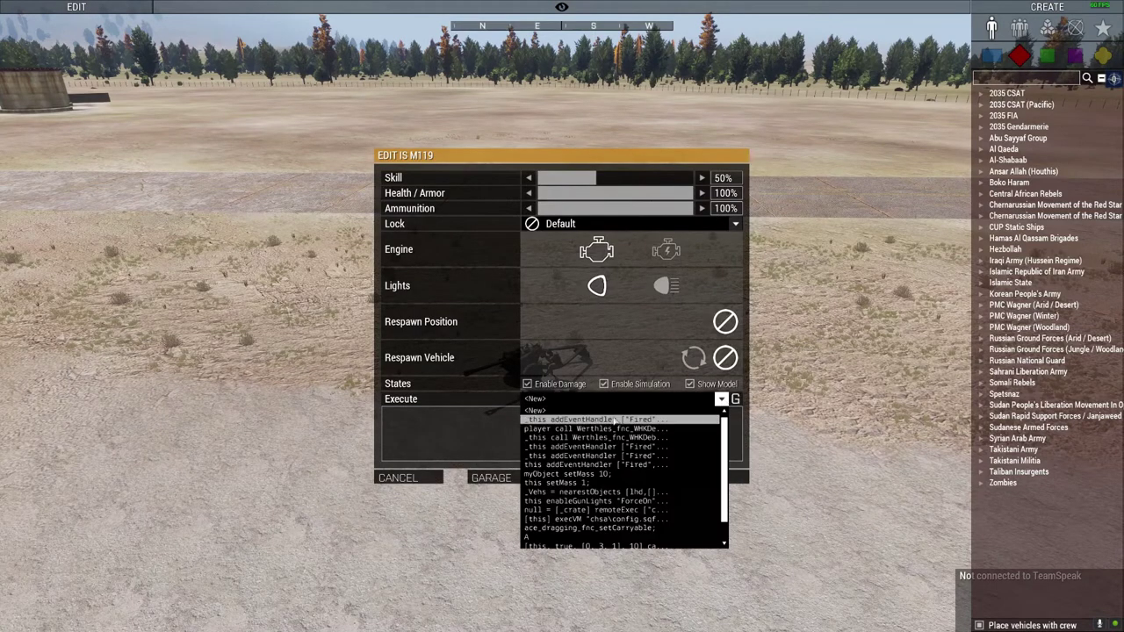
{"action": "left_click", "coordinate": [612, 420]}
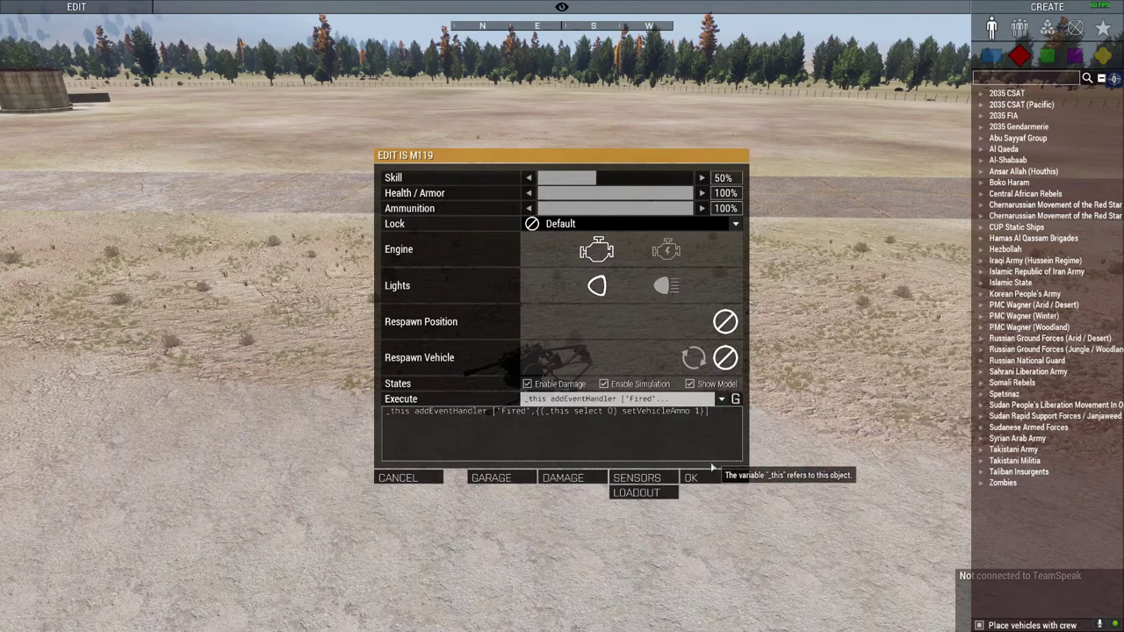
{"action": "left_click", "coordinate": [690, 478]}
Step: Apply the Lambs Danger FSM option Disable AI to the M119
{"action": "scroll", "coordinate": [658, 401], "scroll_direction": "up", "scroll_amount": 3}
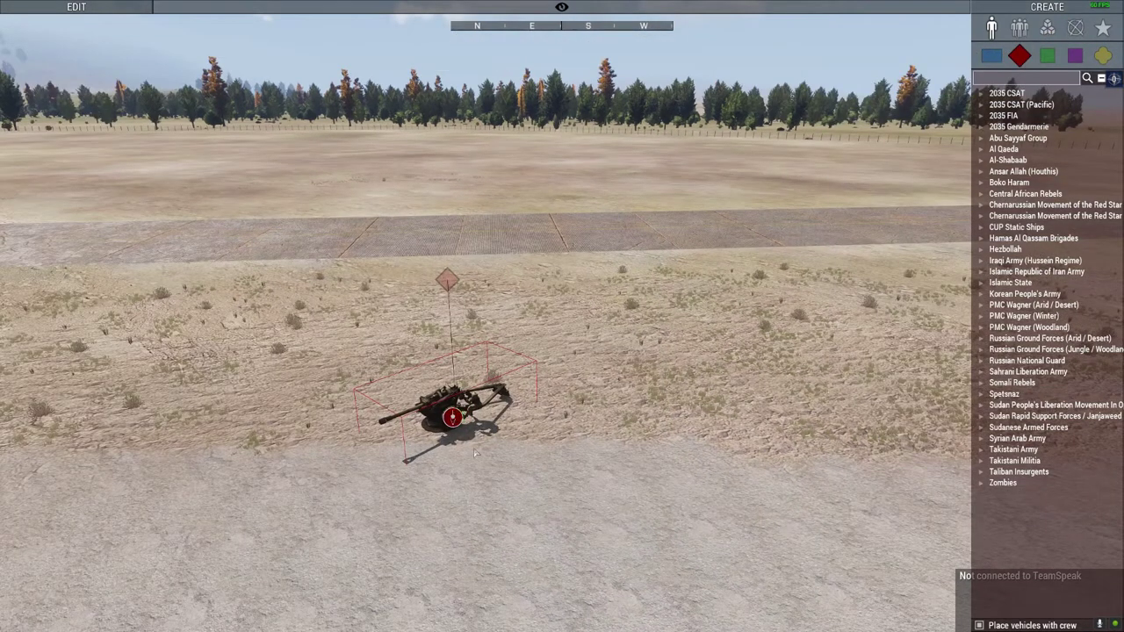
{"action": "right_click", "coordinate": [437, 420]}
{"action": "mouse_move", "coordinate": [522, 563]}
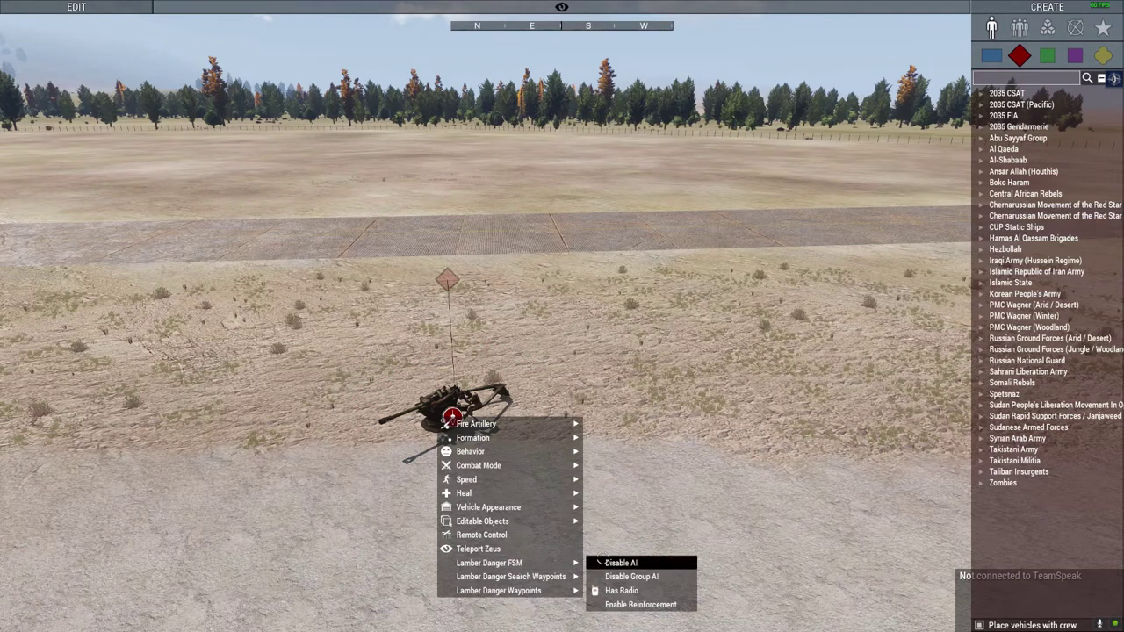
{"action": "left_click", "coordinate": [616, 516]}
{"action": "right_click_drag", "start_coordinate": [617, 517], "coordinate": [562, 529]}
Step: Place an Artillery Fire Mission module on the M119 with 1 unit firing 10 rounds of M1 HE at Target Alpha
{"action": "left_click", "coordinate": [1047, 28]}
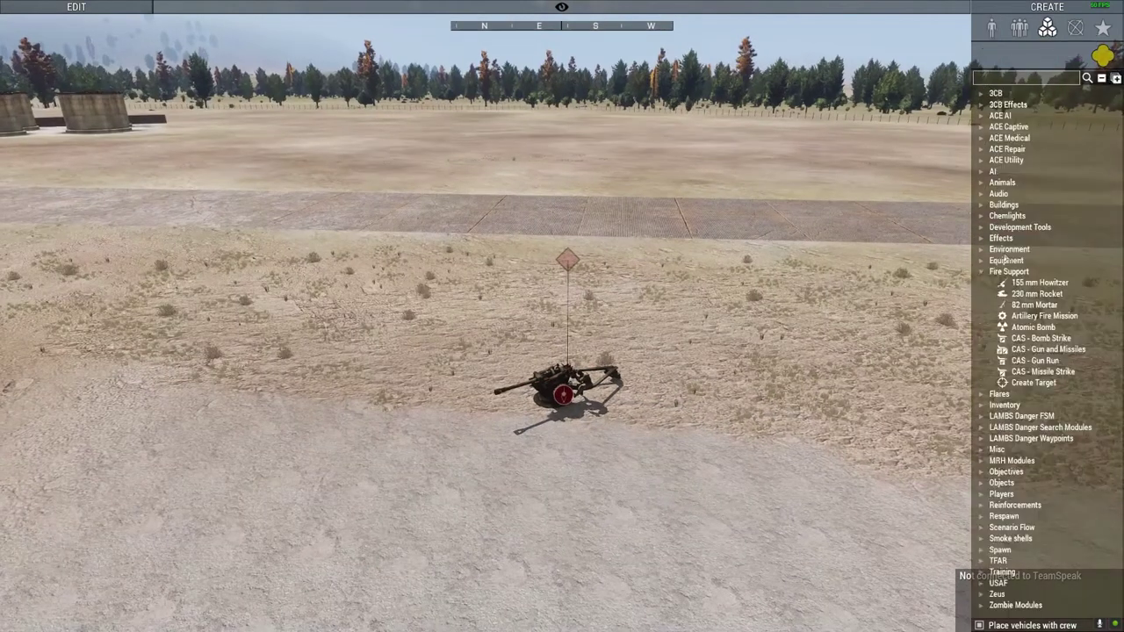
{"action": "left_click", "coordinate": [1045, 315]}
{"action": "left_click", "coordinate": [559, 396]}
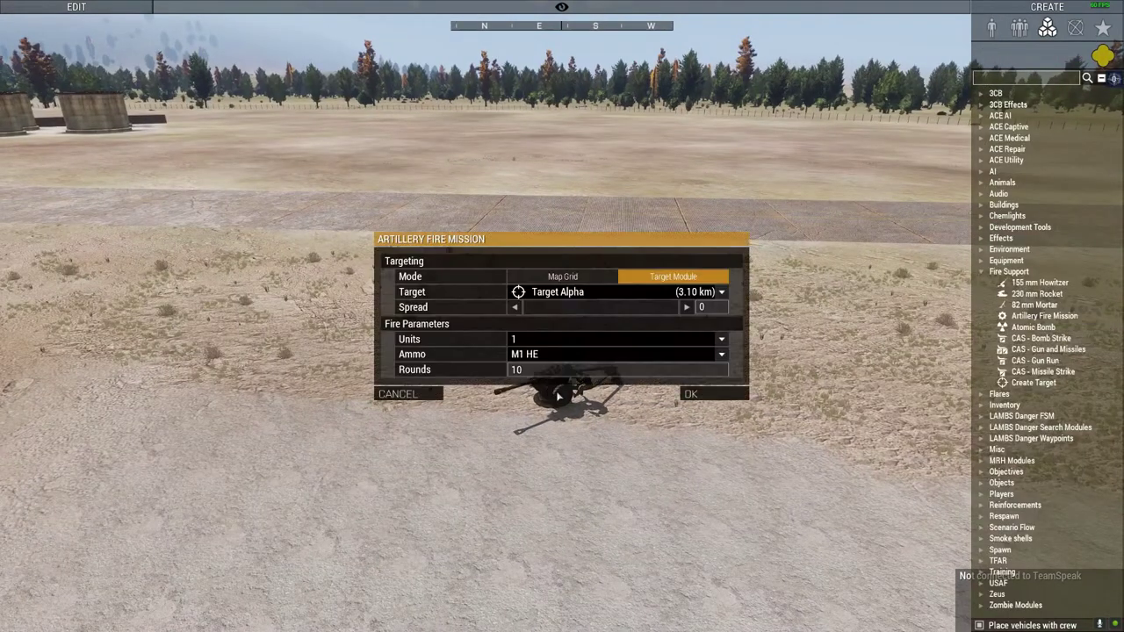
{"action": "left_click", "coordinate": [690, 395]}
Step: Watch the M119 from several angles as it carries out its fire mission
{"action": "key", "text": "w"}
{"action": "right_click_drag", "start_coordinate": [615, 429], "coordinate": [613, 434]}
{"action": "key", "text": "s"}
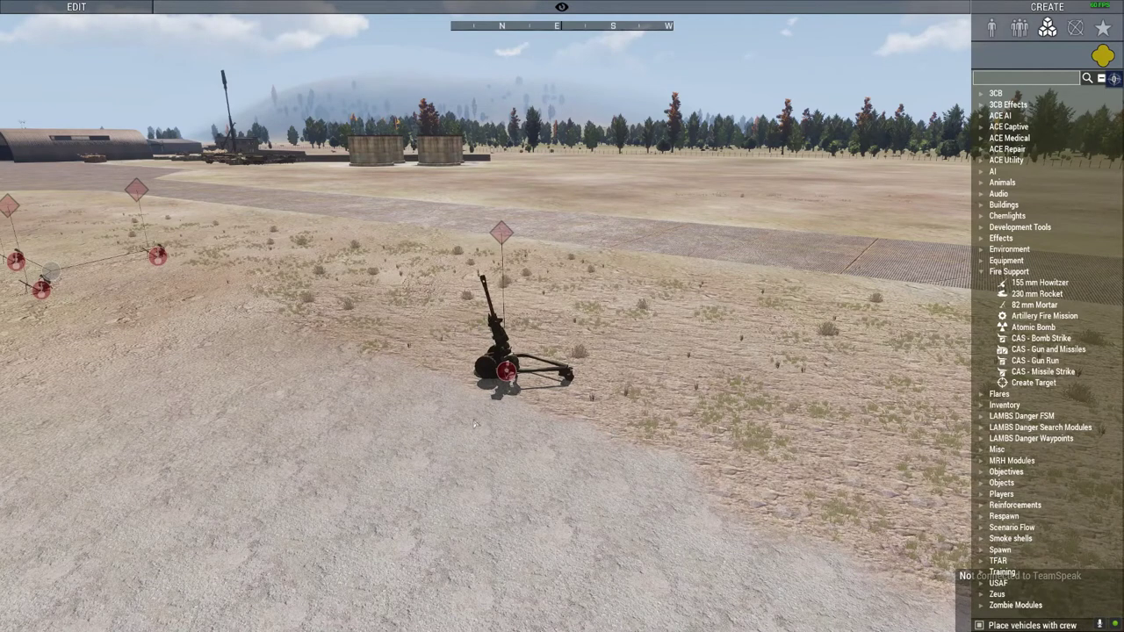
{"action": "right_click_drag", "start_coordinate": [475, 424], "coordinate": [478, 416]}
{"action": "scroll", "coordinate": [477, 416], "scroll_direction": "up", "scroll_amount": 1}
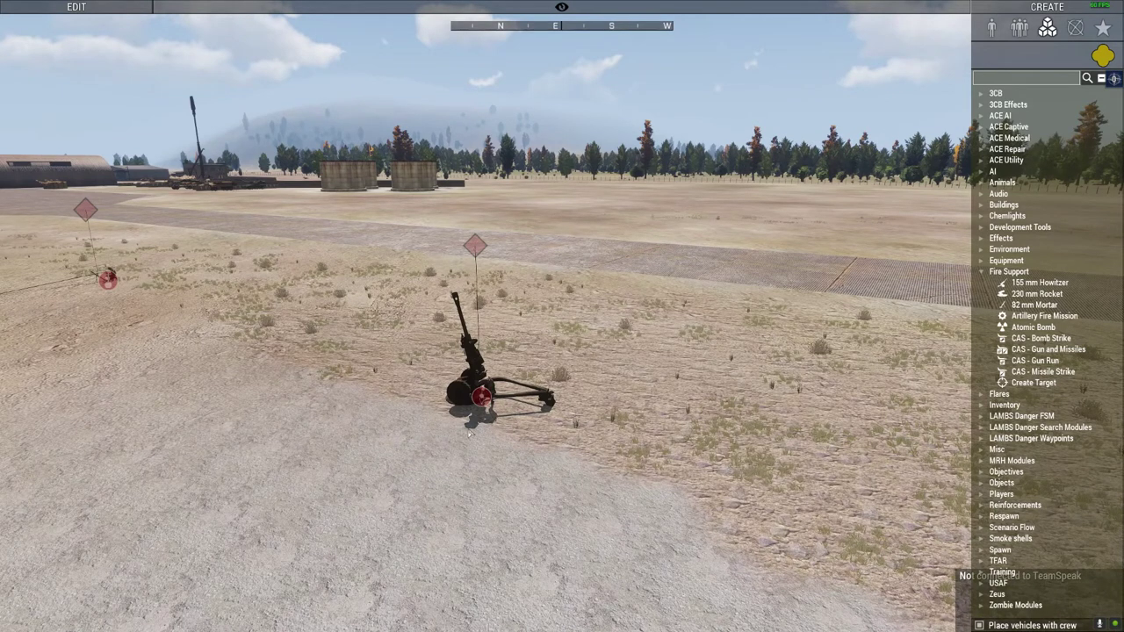
{"action": "right_click_drag", "start_coordinate": [485, 435], "coordinate": [499, 436]}
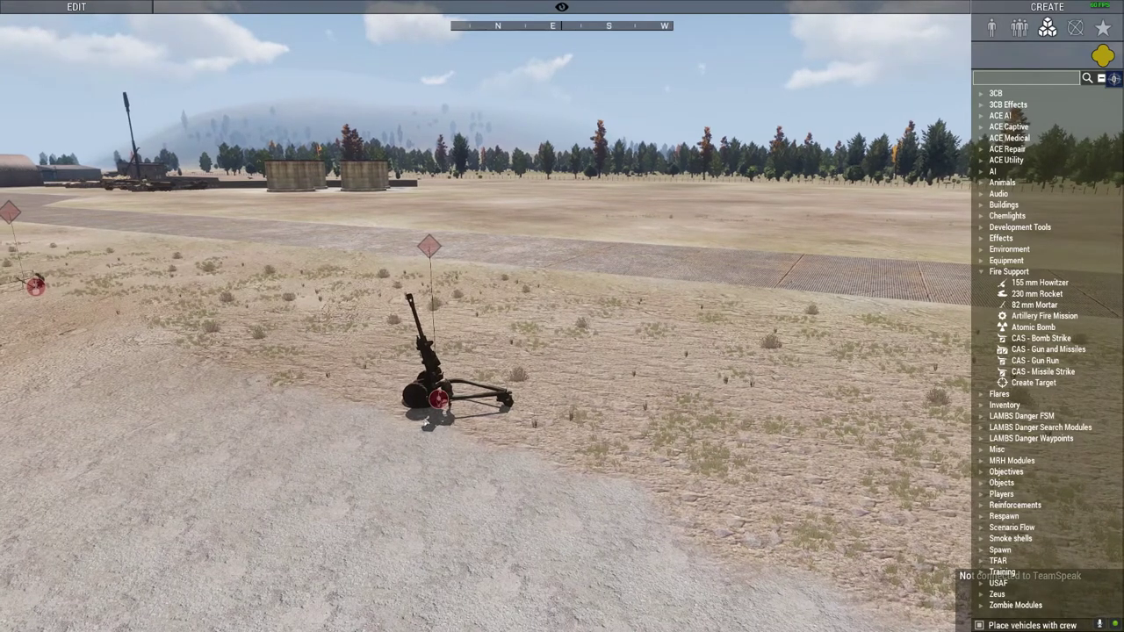
{"action": "scroll", "coordinate": [475, 454], "scroll_direction": "up", "scroll_amount": 1}
{"action": "right_click_drag", "start_coordinate": [476, 454], "coordinate": [542, 464]}
{"action": "scroll", "coordinate": [518, 476], "scroll_direction": "down", "scroll_amount": 3}
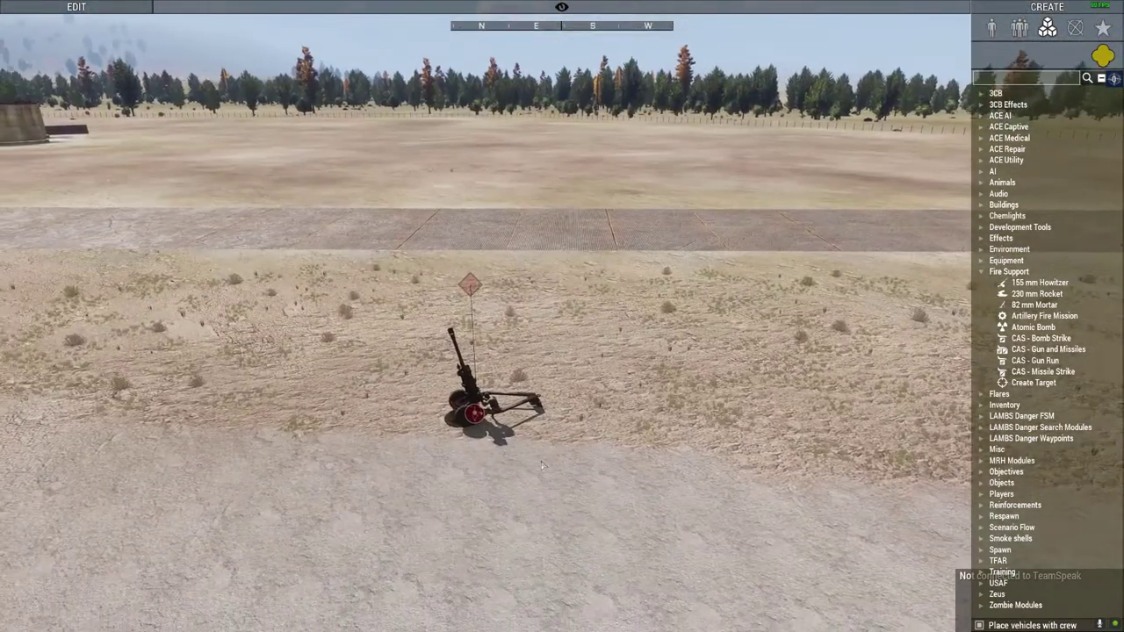